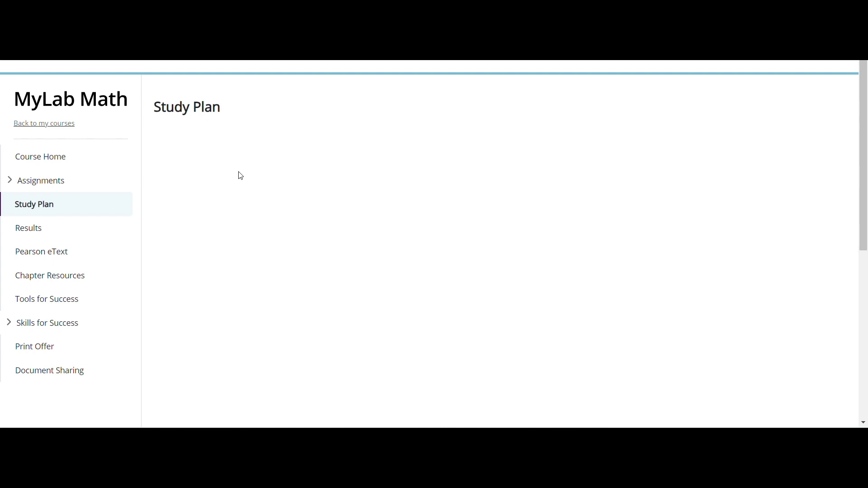
- Open the practice exercises for section 10.1, Determining n and Related Problems, from the Study Plan progress overview
{"action": "left_click", "coordinate": [39, 210]}
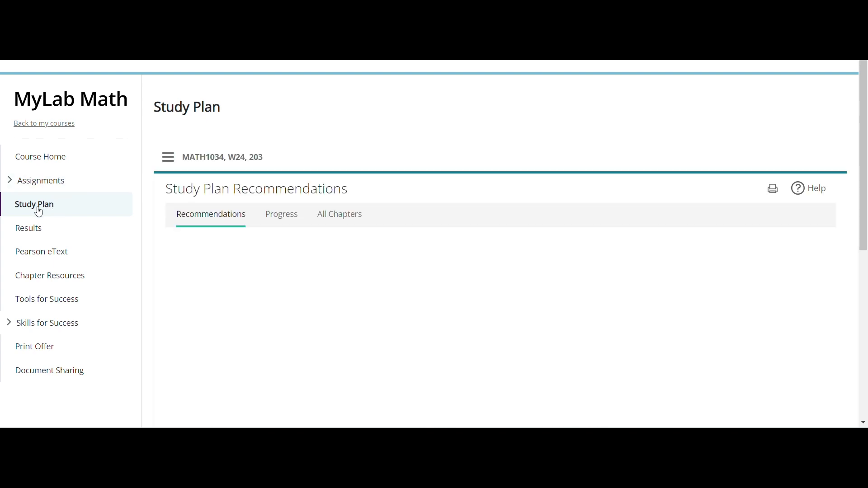
{"action": "left_click", "coordinate": [39, 211]}
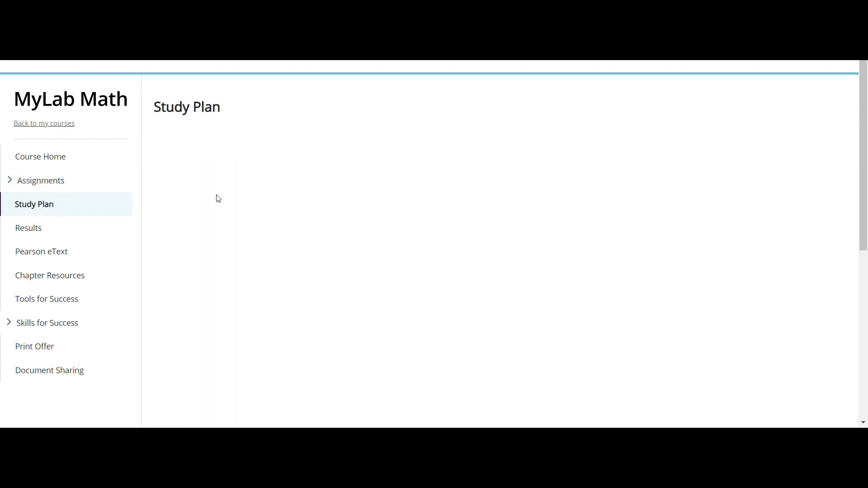
{"action": "left_click", "coordinate": [292, 197]}
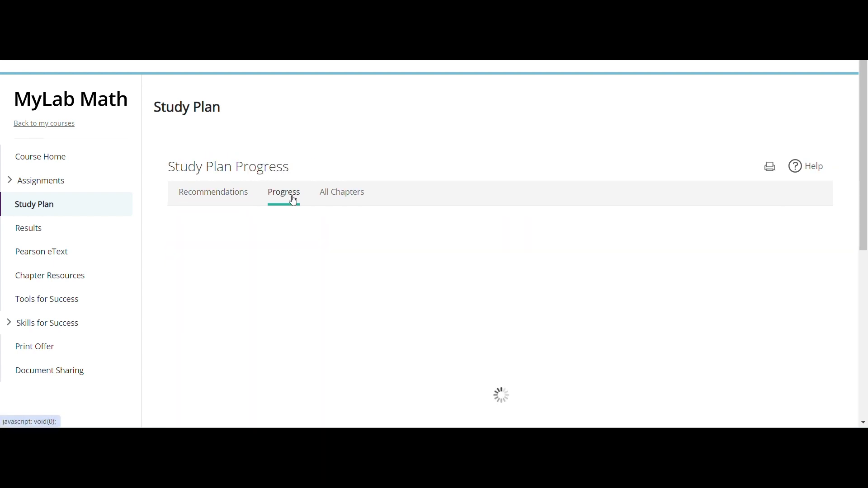
{"action": "scroll", "coordinate": [504, 285], "scroll_direction": "down", "scroll_amount": 12}
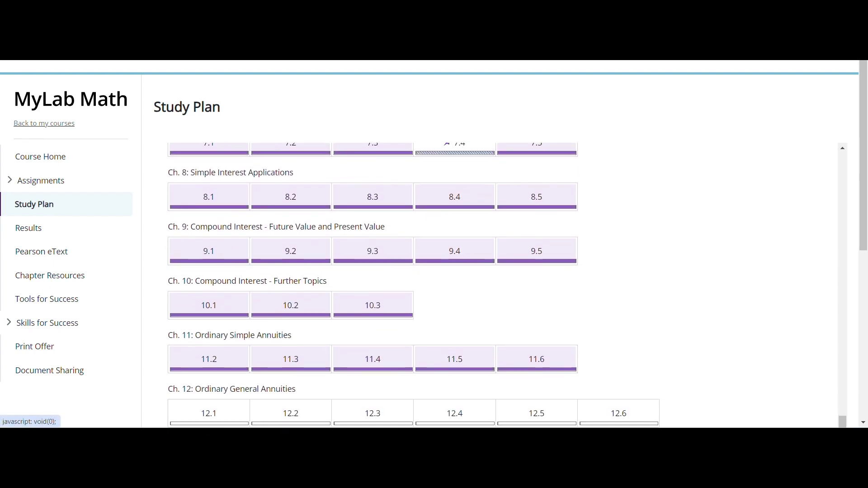
{"action": "left_click", "coordinate": [215, 302]}
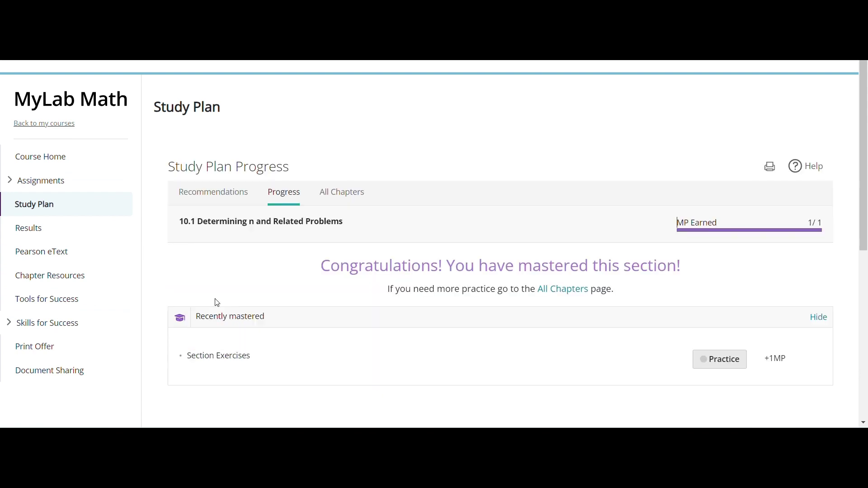
{"action": "left_click", "coordinate": [713, 357]}
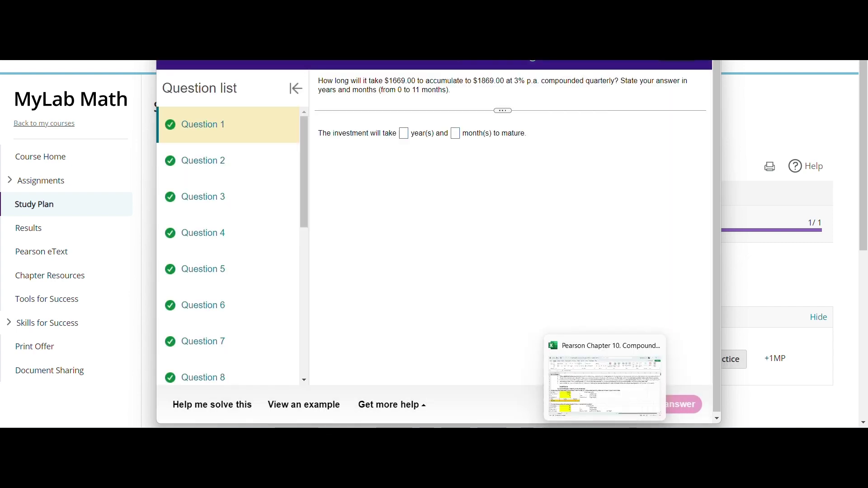
- Switch to the Chapter 10 Excel workbook and arrange it side by side with the practice question window
{"action": "key", "text": "alt+Tab"}
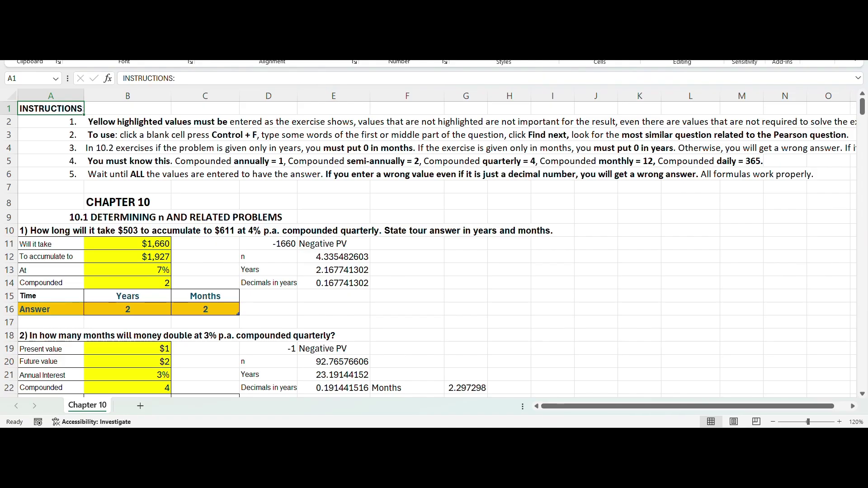
{"action": "key", "text": "super+z"}
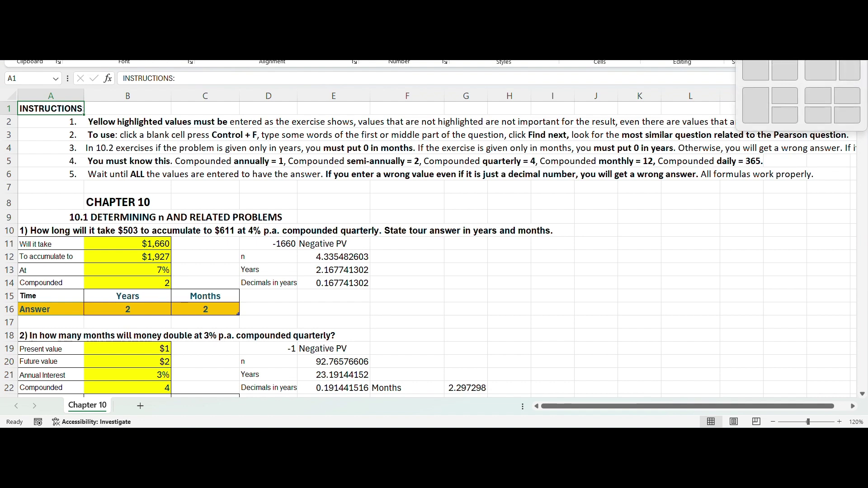
{"action": "left_click", "coordinate": [756, 71]}
{"action": "left_click", "coordinate": [671, 92]}
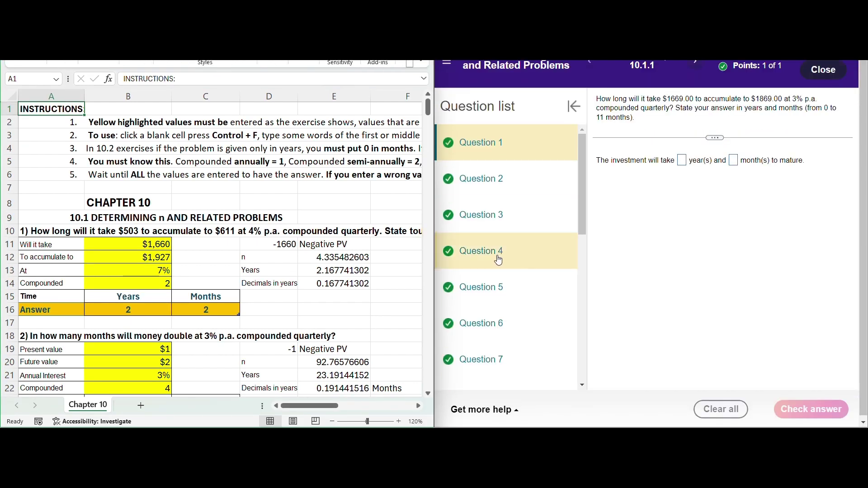
- Open practice Question 5 and find the matching promissory note exercise 5 in the Chapter 10 worksheet
{"action": "left_click", "coordinate": [481, 288]}
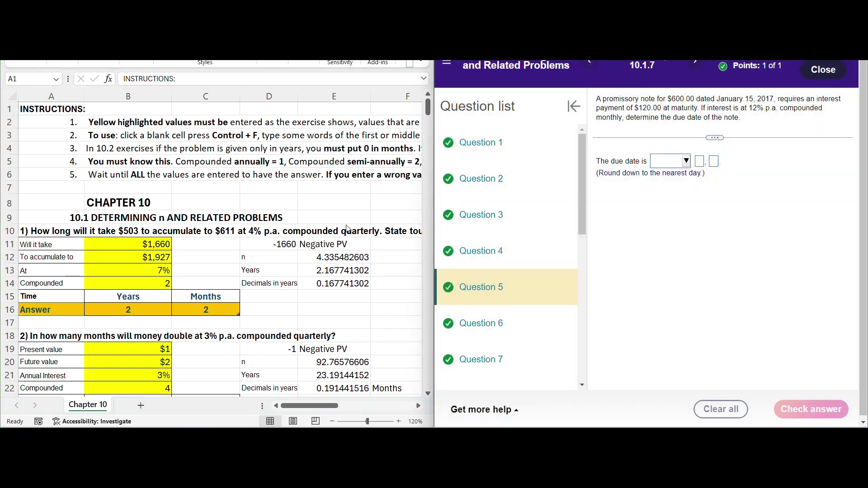
{"action": "scroll", "coordinate": [349, 229], "scroll_direction": "down", "scroll_amount": 2}
{"action": "scroll", "coordinate": [212, 250], "scroll_direction": "down", "scroll_amount": 9}
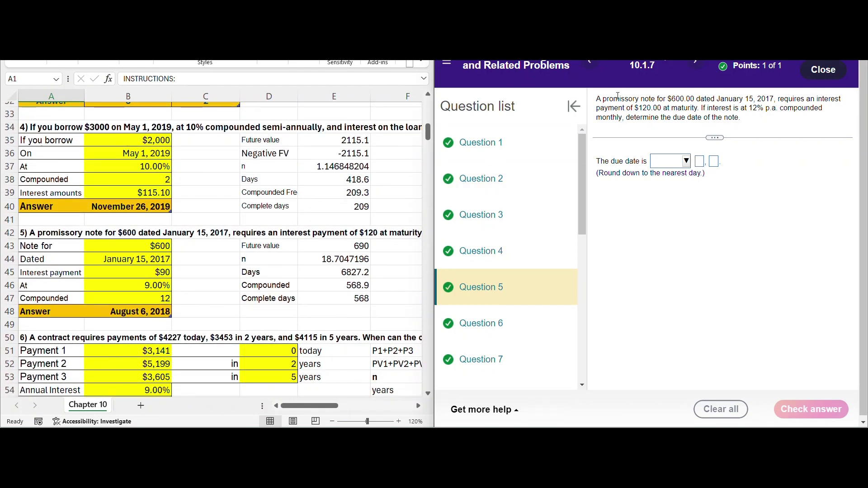
{"action": "left_click_drag", "start_coordinate": [598, 99], "coordinate": [743, 129]}
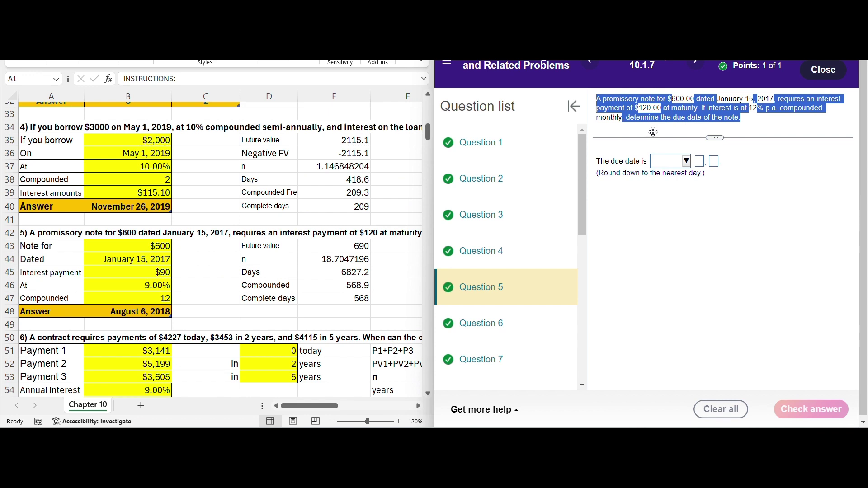
- In worksheet exercise 5, set the interest payment to $120 and the annual rate to 12%
{"action": "left_click", "coordinate": [137, 274]}
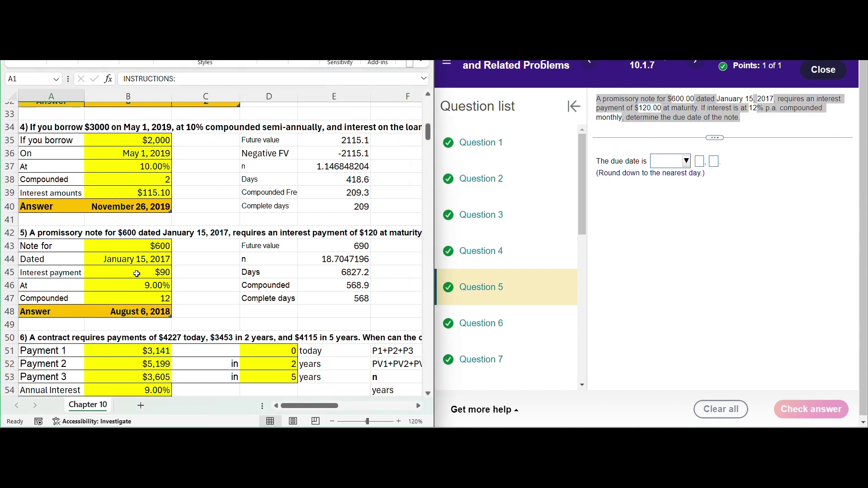
{"action": "left_click", "coordinate": [137, 274]}
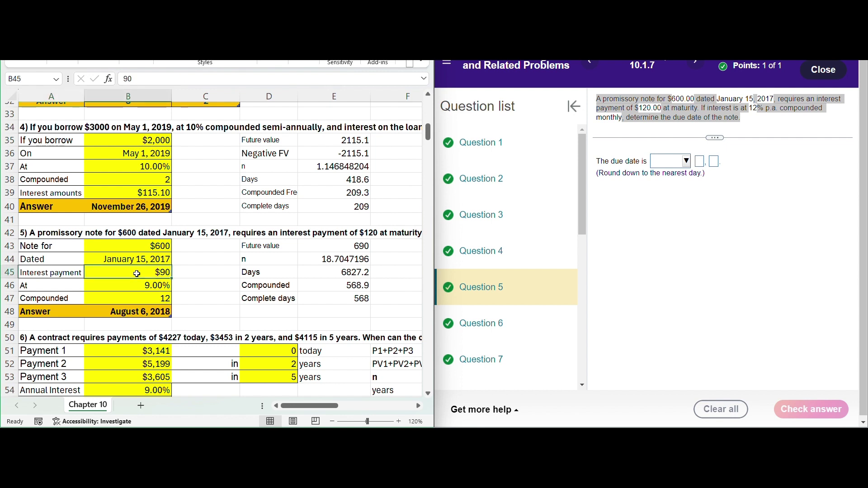
{"action": "type", "text": "120"}
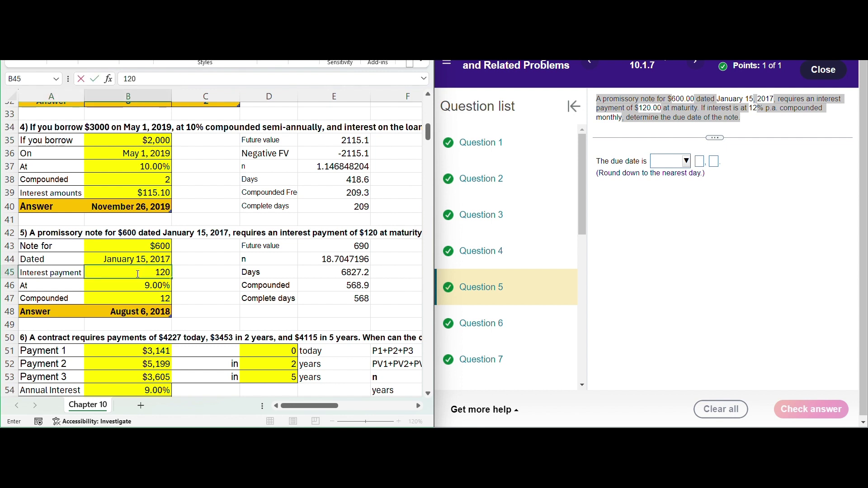
{"action": "key", "text": "Return"}
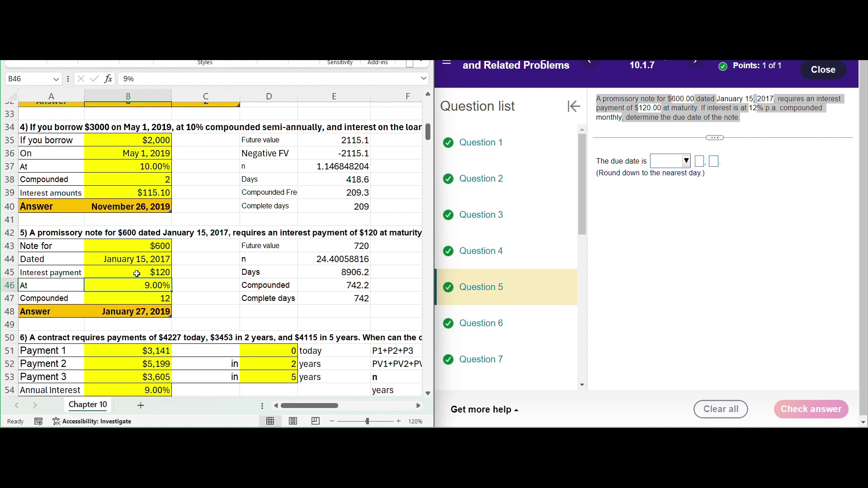
{"action": "type", "text": "12"}
{"action": "key", "text": "Return"}
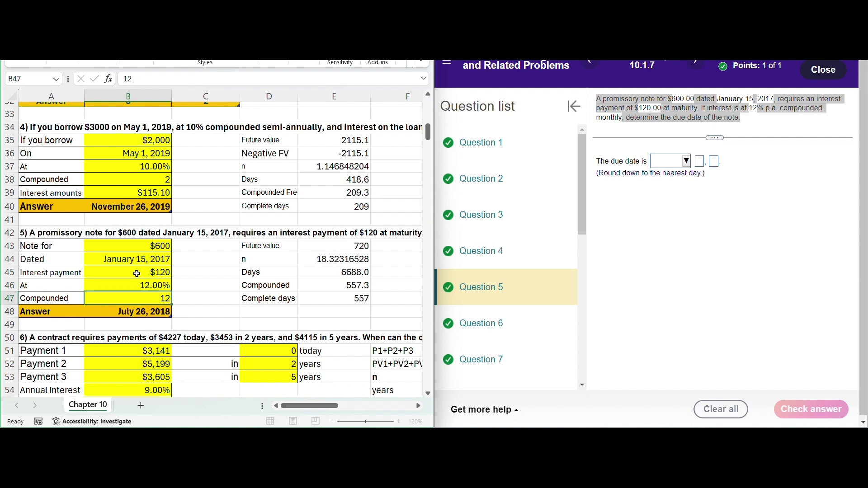
{"action": "key", "text": "Return"}
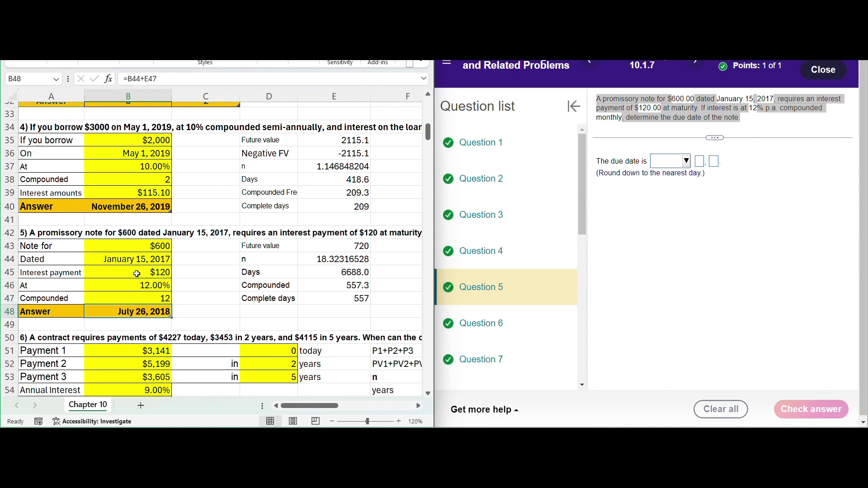
- Answer Question 5 with the due date July 26, 2018, and submit it for checking
{"action": "left_click", "coordinate": [687, 161]}
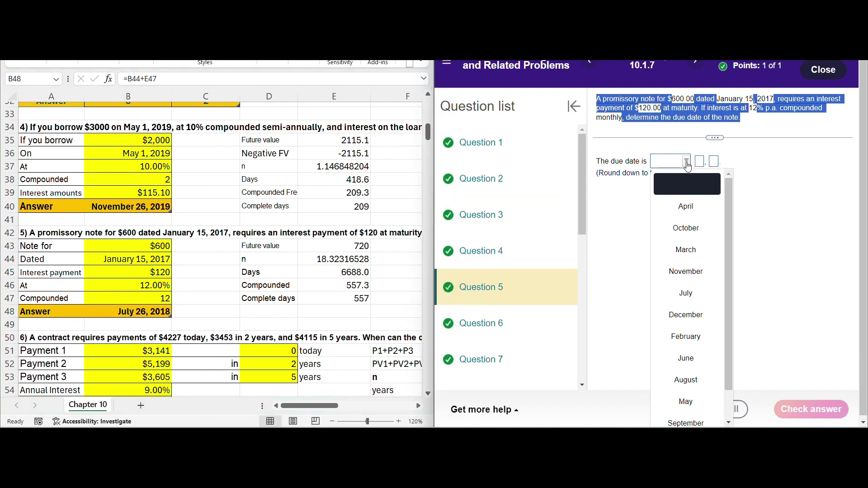
{"action": "left_click", "coordinate": [702, 294]}
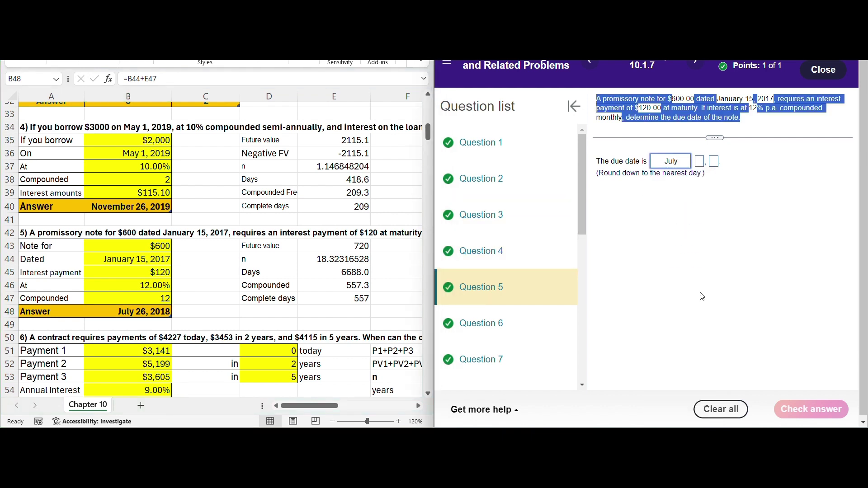
{"action": "left_click", "coordinate": [701, 162]}
{"action": "type", "text": "26"}
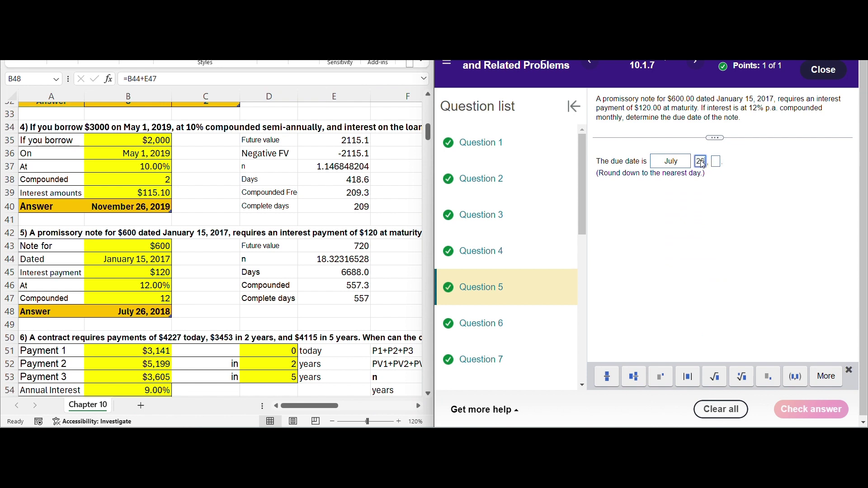
{"action": "key", "text": "Tab"}
{"action": "type", "text": "2018"}
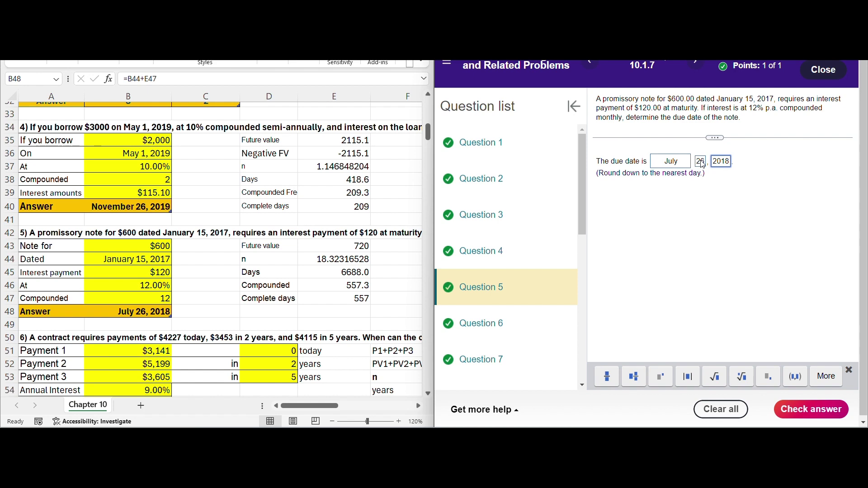
{"action": "key", "text": "Return"}
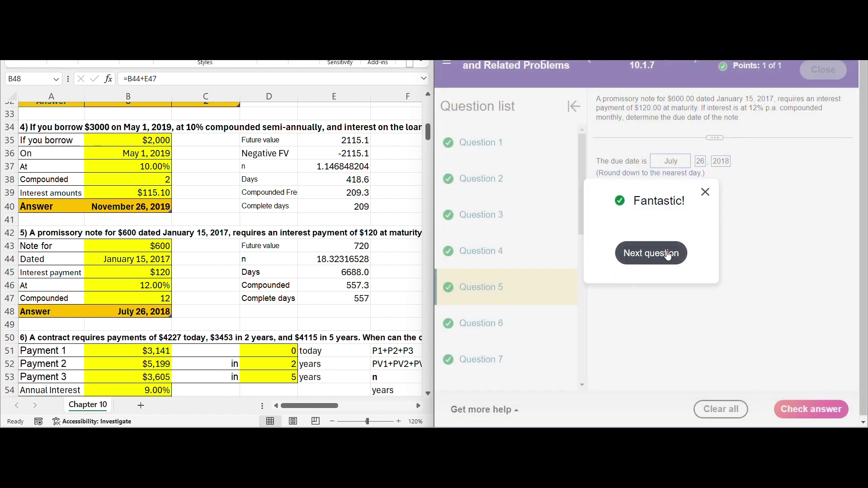
- Skip Question 6, open Question 7 about renegotiated business payments, and bring worksheet exercise 7 into view
{"action": "left_click", "coordinate": [669, 254]}
{"action": "scroll", "coordinate": [211, 249], "scroll_direction": "down", "scroll_amount": 3}
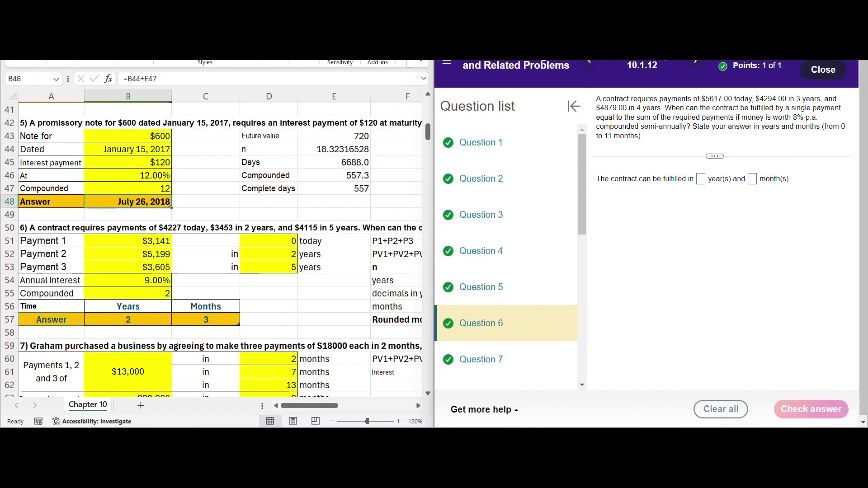
{"action": "scroll", "coordinate": [210, 249], "scroll_direction": "down", "scroll_amount": 3}
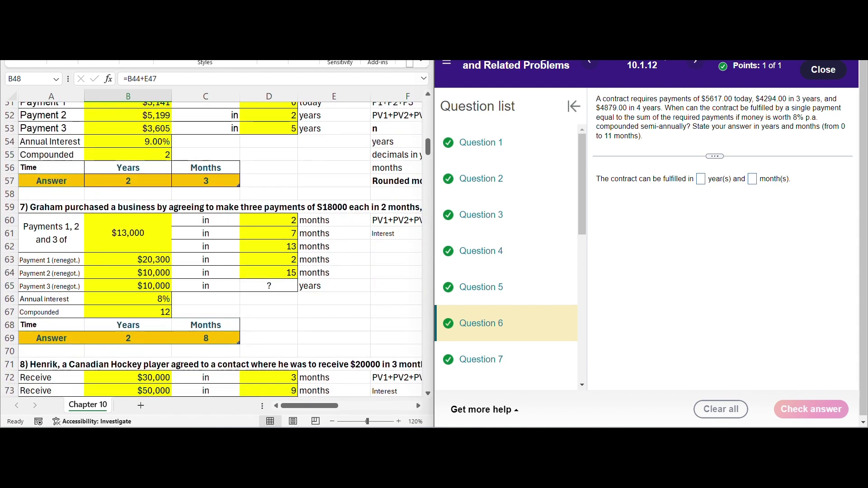
{"action": "left_click", "coordinate": [482, 360]}
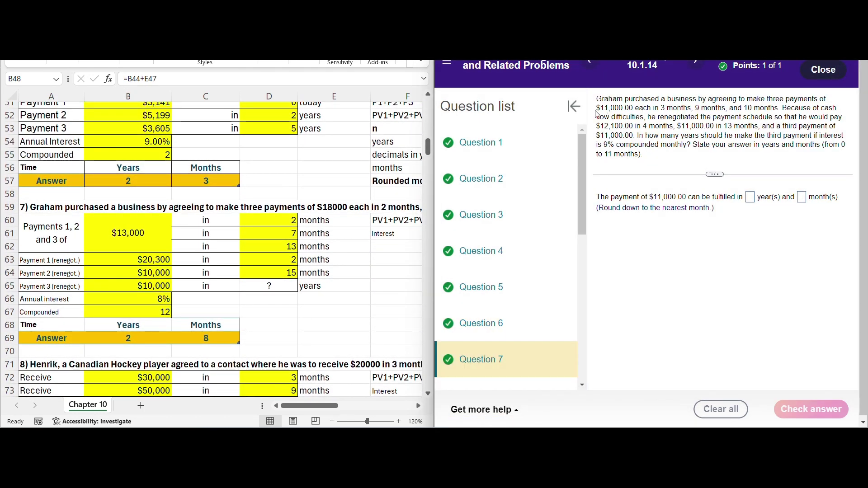
{"action": "left_click_drag", "start_coordinate": [599, 99], "coordinate": [643, 155]}
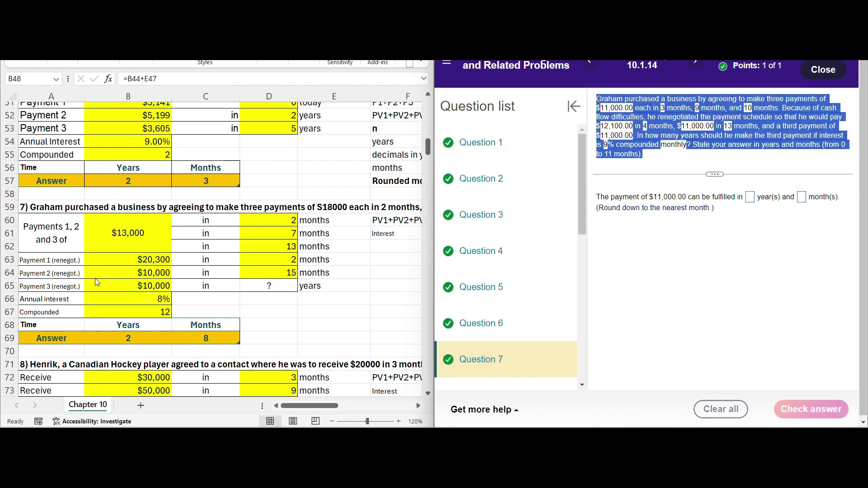
- In worksheet exercise 7, set the amount of payments 1, 2 and 3 to $11,000
{"action": "left_click", "coordinate": [110, 241]}
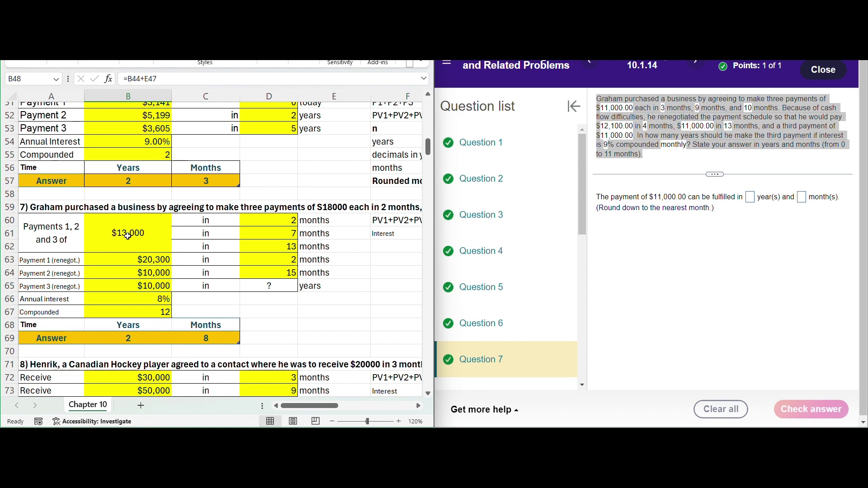
{"action": "left_click", "coordinate": [128, 235]}
{"action": "type", "text": "1"}
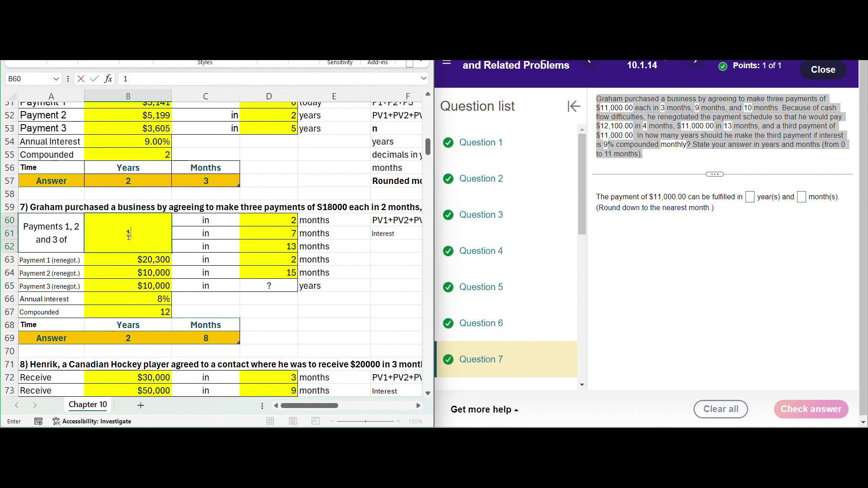
{"action": "type", "text": "1,00"}
{"action": "type", "text": "000"}
{"action": "key", "text": "Tab"}
- Set the due times of the three original payments in exercise 7 to 3, 9 and 10 months
{"action": "key", "text": "Tab"}
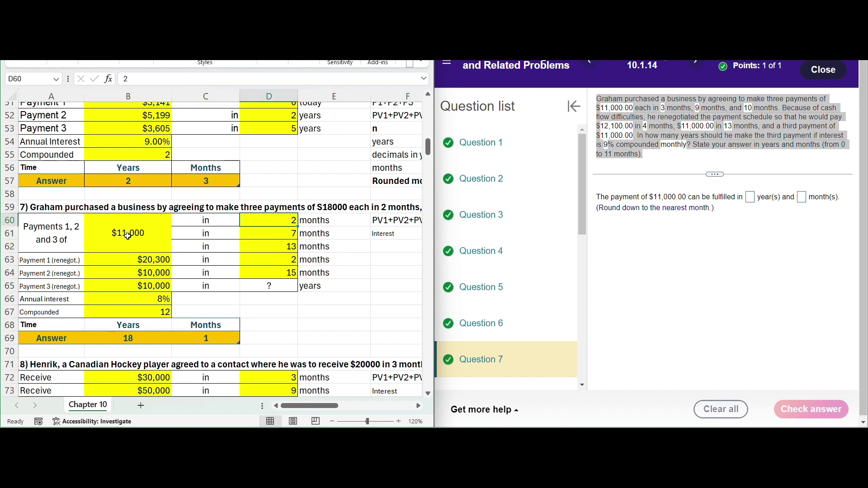
{"action": "type", "text": "3"}
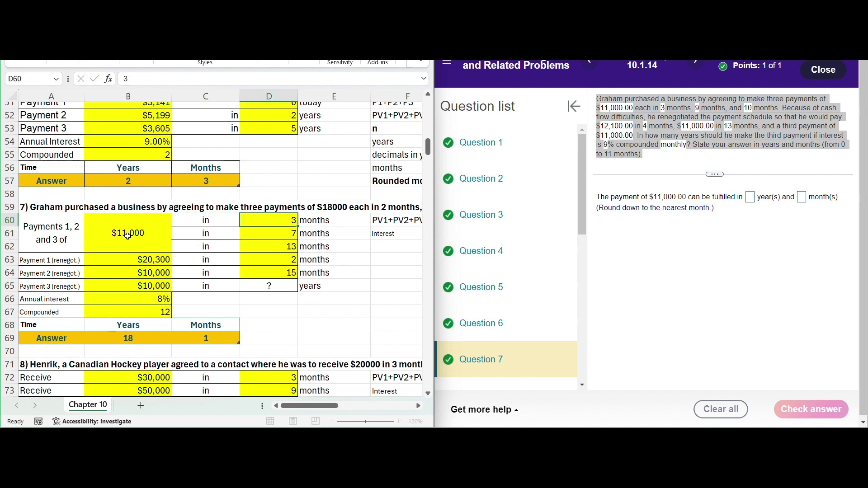
{"action": "key", "text": "Return"}
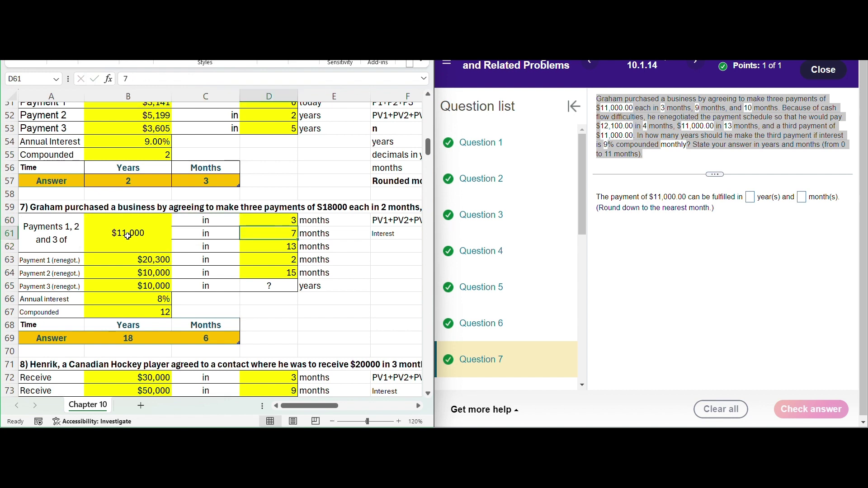
{"action": "type", "text": "9"}
{"action": "key", "text": "Return"}
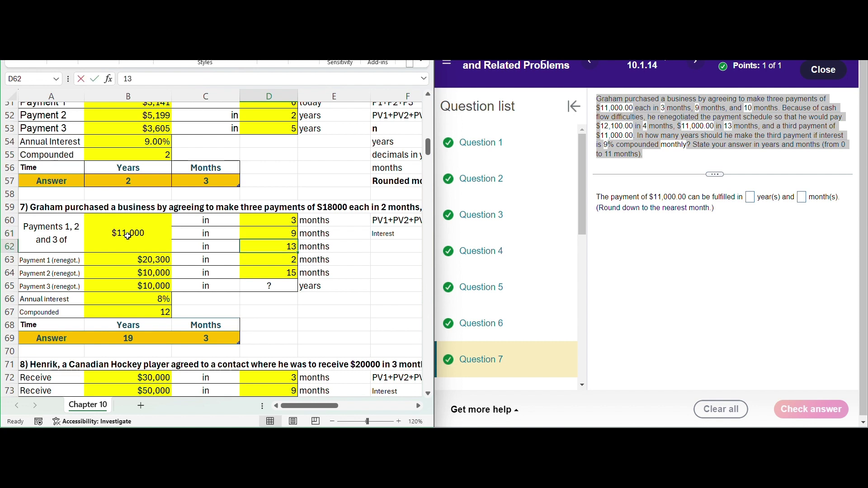
{"action": "type", "text": "10"}
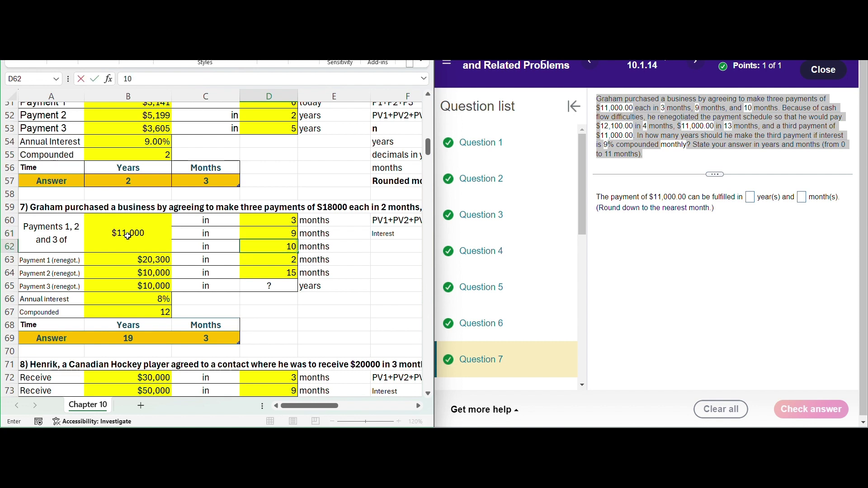
{"action": "key", "text": "Return"}
{"action": "key", "text": "Left"}
{"action": "key", "text": "Left"}
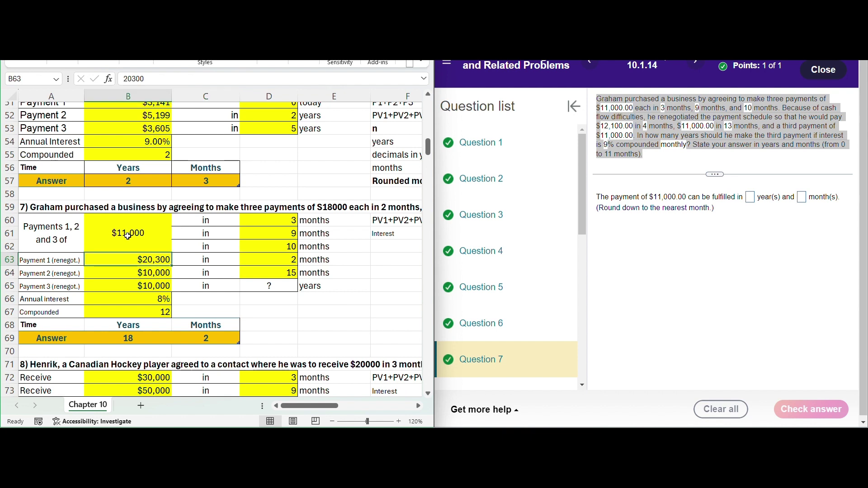
- In worksheet exercise 7, set renegotiated payment 1 to $12,100 due in 4 months
{"action": "type", "text": "121"}
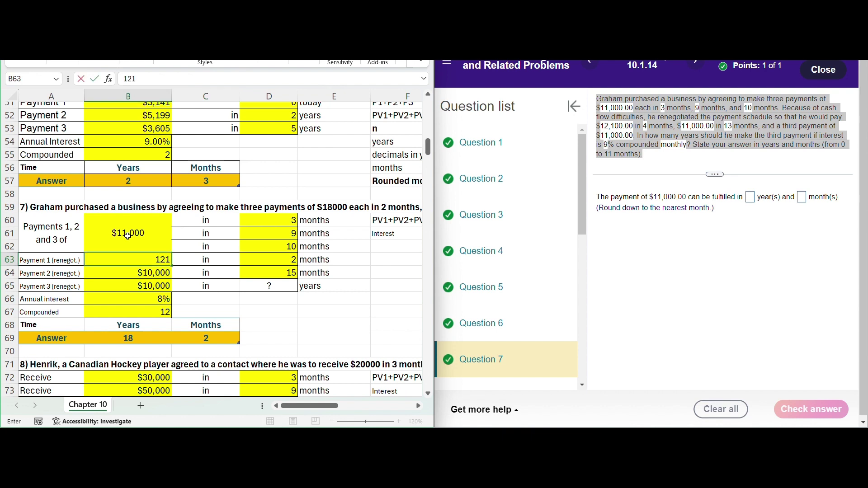
{"action": "type", "text": "00"}
{"action": "key", "text": "Right"}
{"action": "key", "text": "Right"}
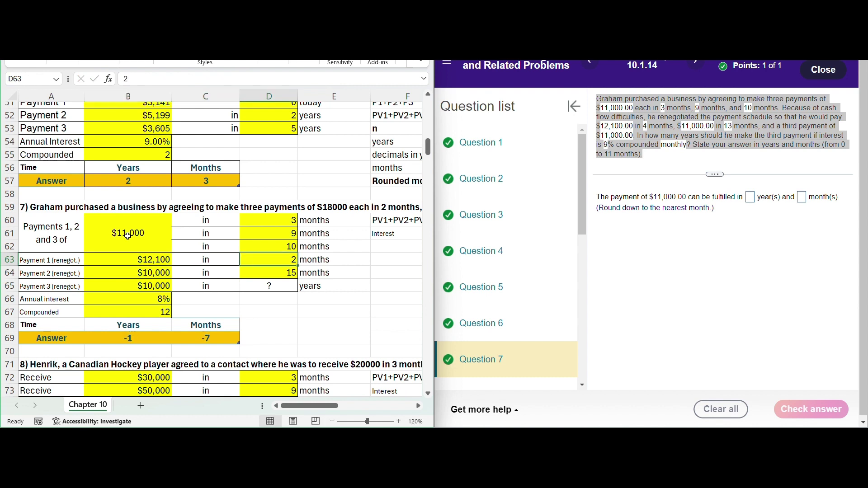
{"action": "type", "text": "4"}
{"action": "key", "text": "Left"}
{"action": "key", "text": "Left"}
{"action": "key", "text": "Down"}
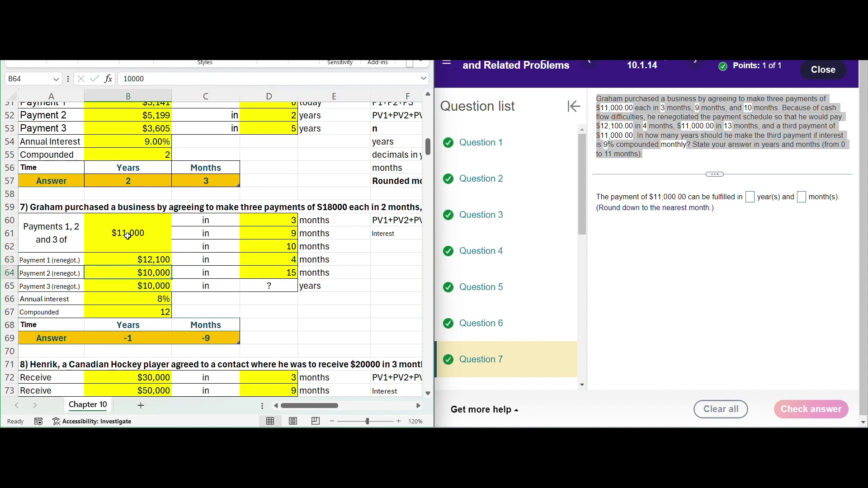
- Set renegotiated payment 2 in exercise 7 to $11,000 due in 13 months
{"action": "type", "text": "11"}
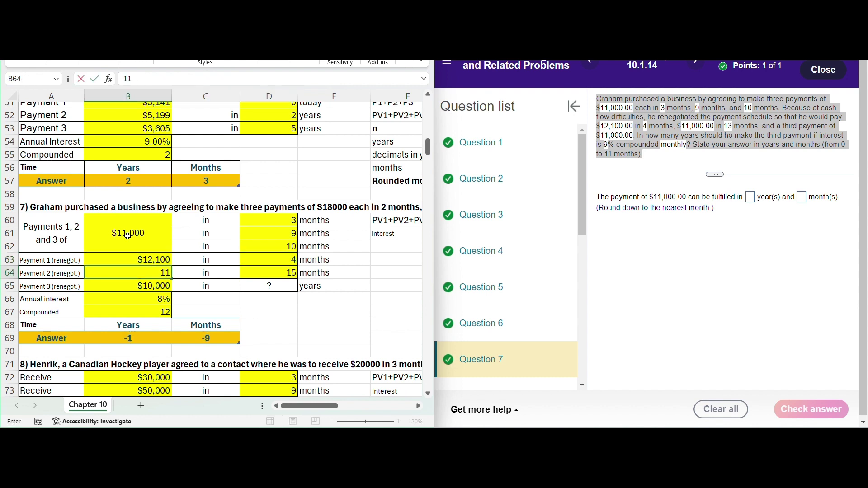
{"action": "type", "text": "000"}
{"action": "key", "text": "Right"}
{"action": "key", "text": "Right"}
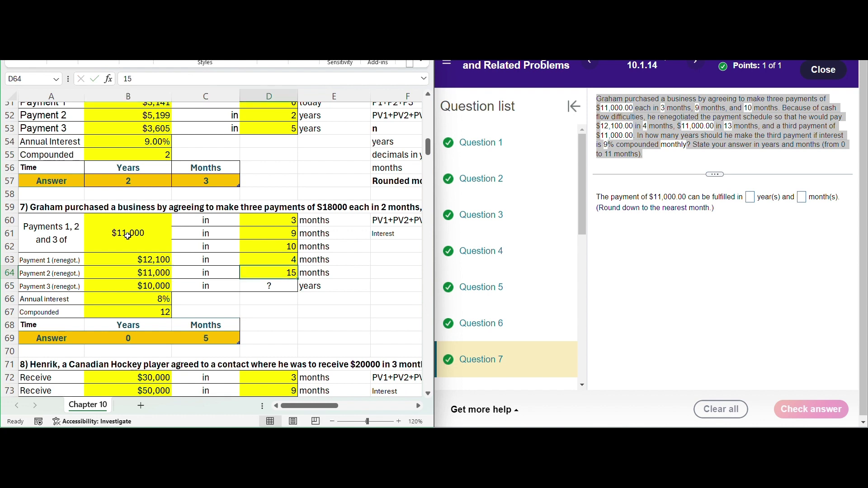
{"action": "type", "text": "13"}
{"action": "key", "text": "Left"}
{"action": "key", "text": "Left"}
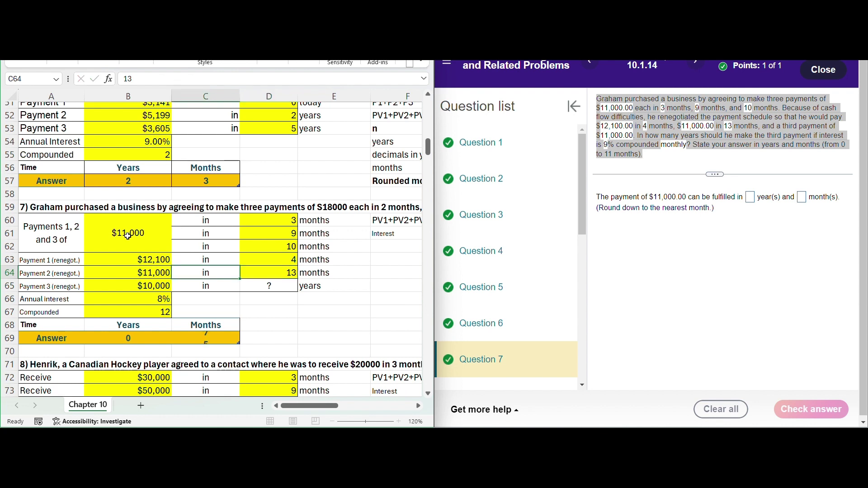
{"action": "key", "text": "Down"}
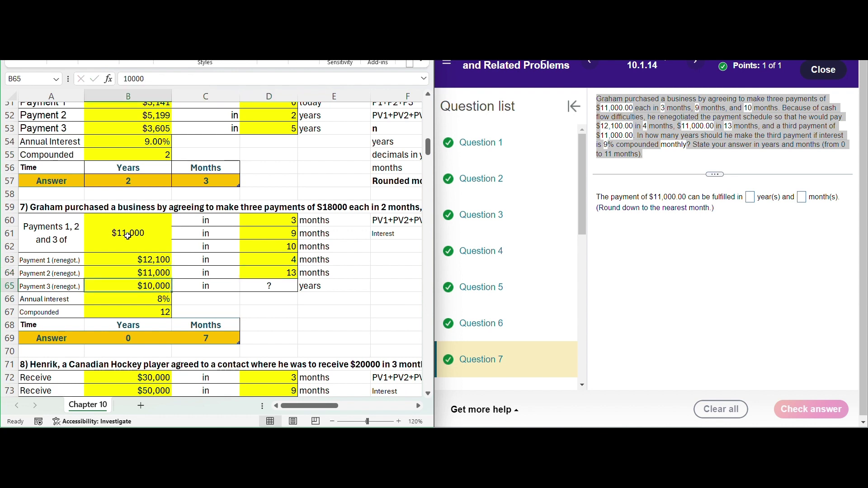
- Set renegotiated payment 3 in exercise 7 to $11,000 and the annual interest to 9%
{"action": "type", "text": "1"}
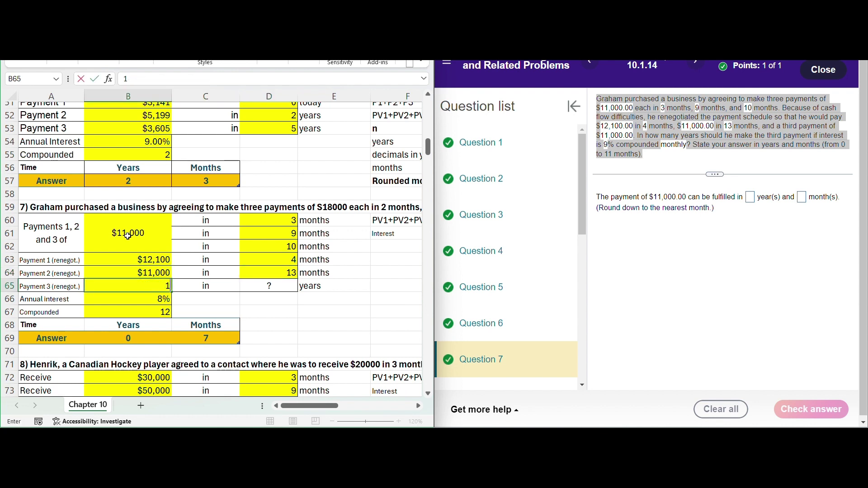
{"action": "type", "text": "1000"}
{"action": "key", "text": "Return"}
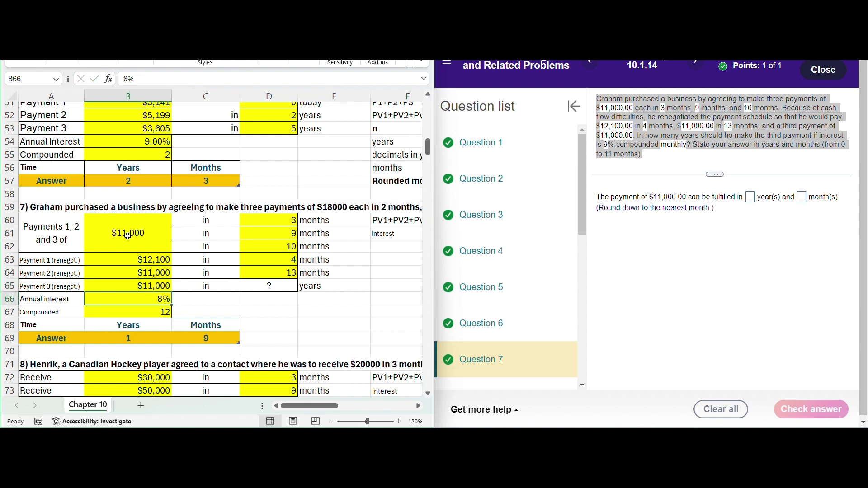
{"action": "type", "text": "9"}
{"action": "key", "text": "Return"}
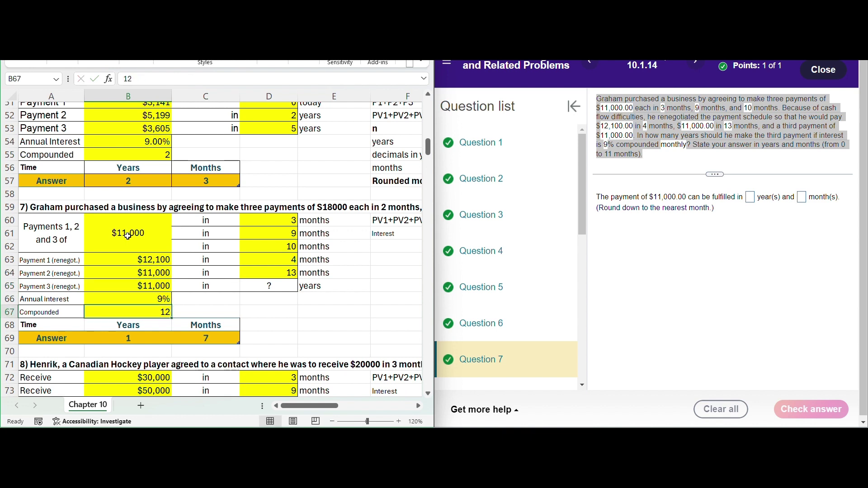
{"action": "key", "text": "Return"}
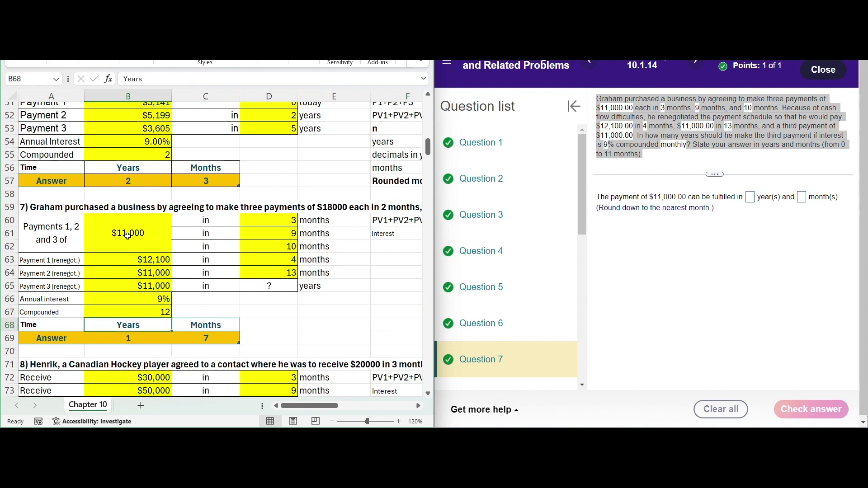
- Answer Question 7 with 1 year and 7 months, and submit it for checking
{"action": "left_click", "coordinate": [750, 198]}
{"action": "type", "text": "1"}
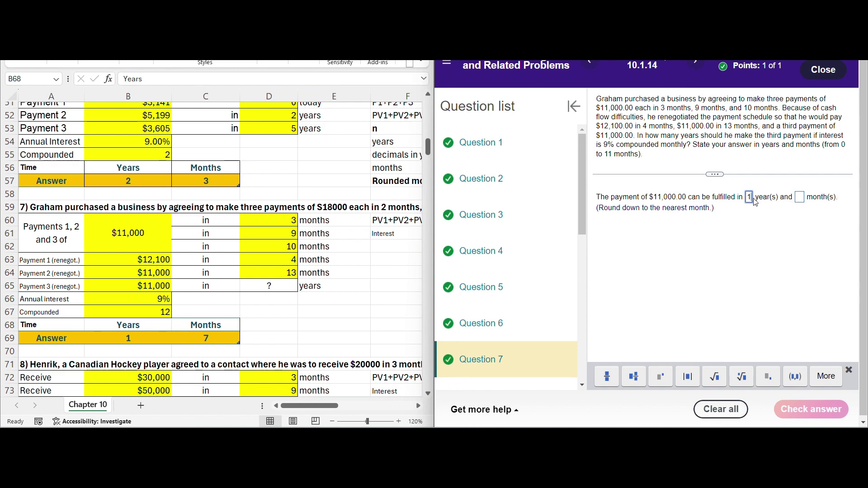
{"action": "key", "text": "Tab"}
{"action": "type", "text": "7"}
{"action": "key", "text": "Return"}
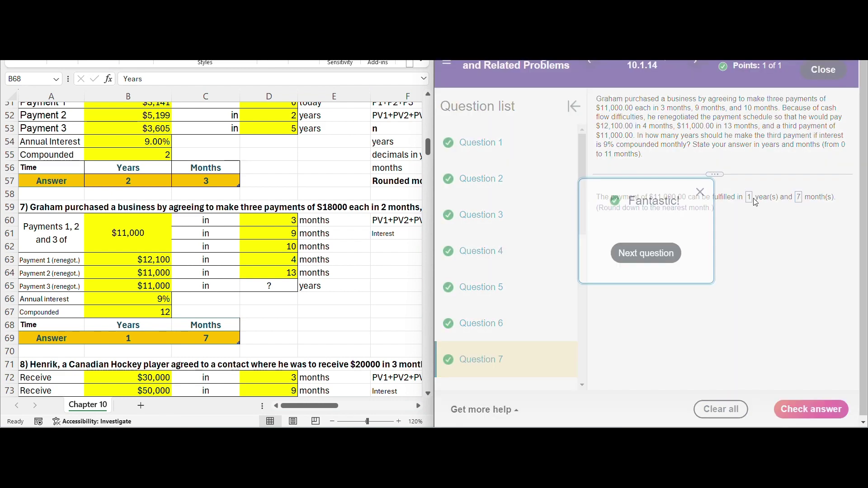
- Skip Questions 8 and 9, open Question 10 about the equated date, and bring worksheet exercise 10 into view
{"action": "left_click", "coordinate": [655, 263]}
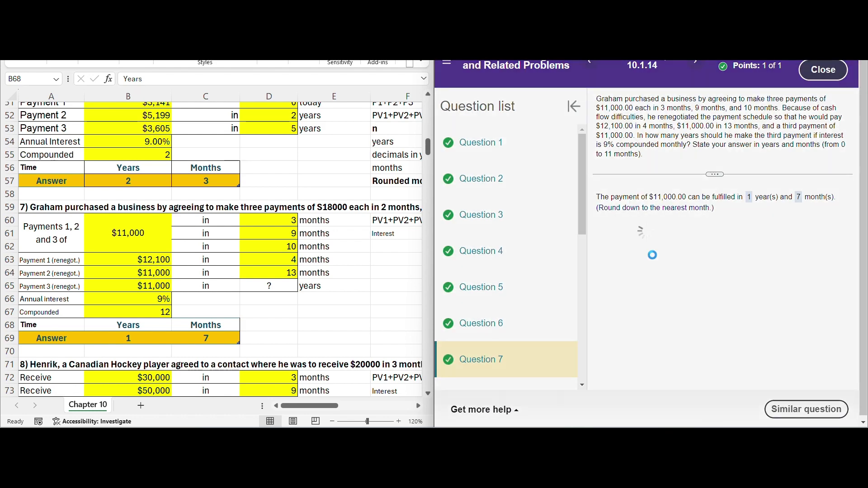
{"action": "scroll", "coordinate": [217, 249], "scroll_direction": "down", "scroll_amount": 10}
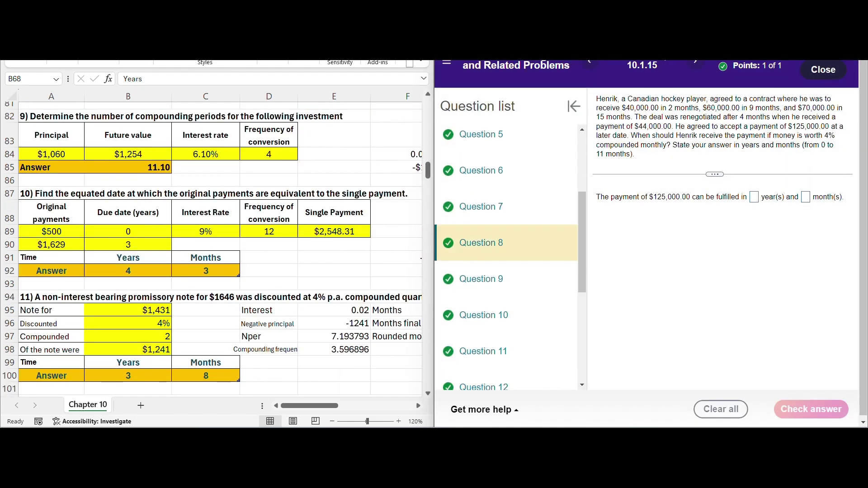
{"action": "left_click", "coordinate": [512, 316]}
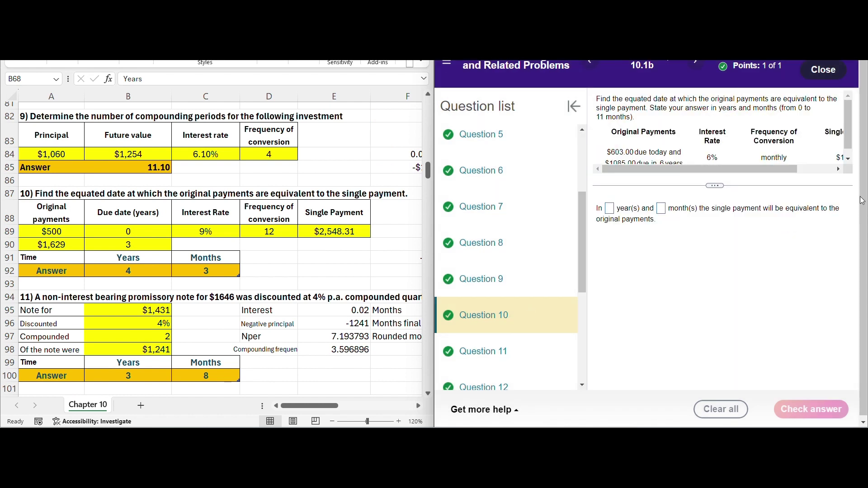
{"action": "left_click", "coordinate": [848, 159]}
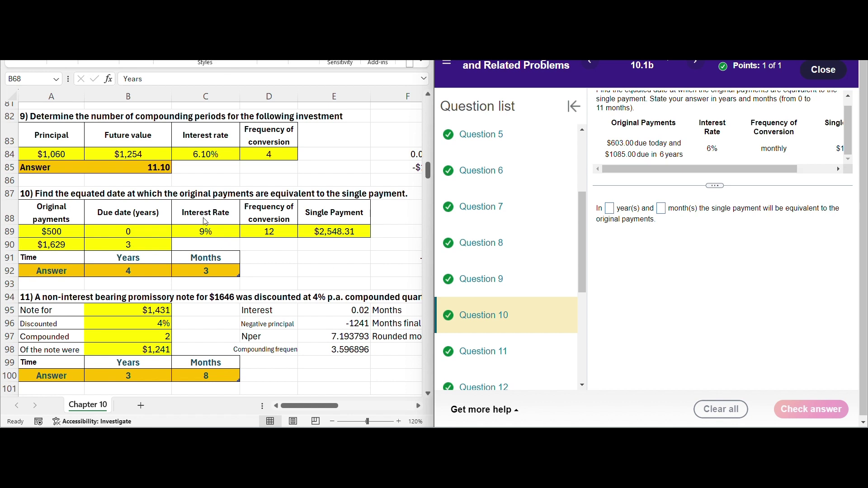
- In worksheet exercise 10, set the two original payments to $603 and $1,085
{"action": "left_click", "coordinate": [71, 230]}
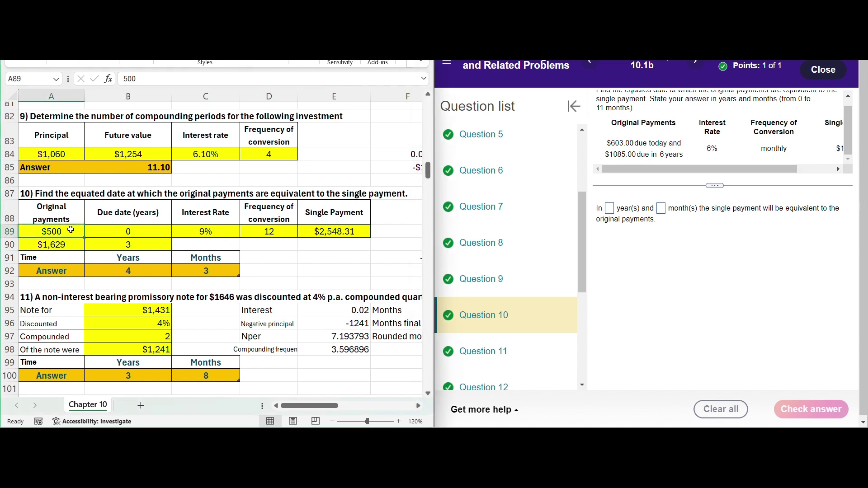
{"action": "type", "text": "603"}
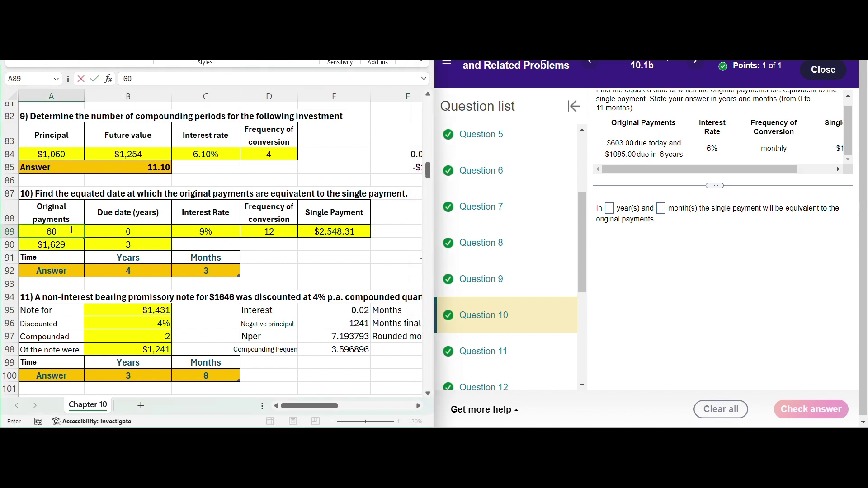
{"action": "key", "text": "Return"}
{"action": "type", "text": "1,0"}
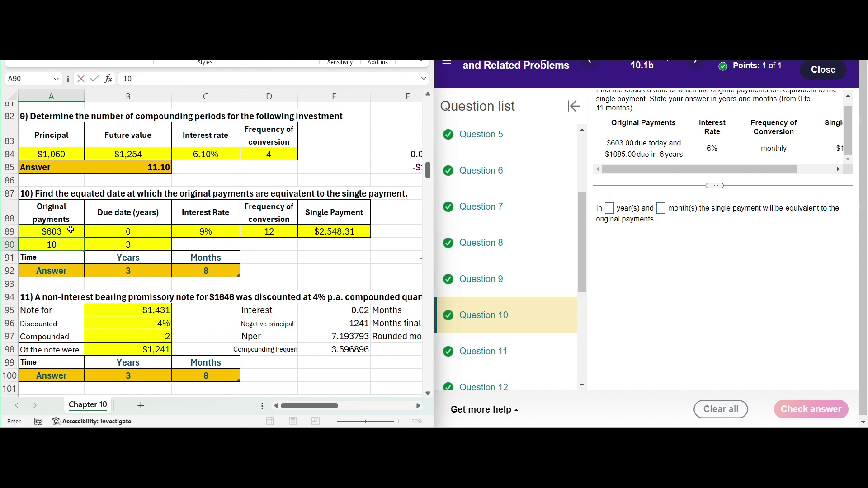
{"action": "type", "text": "85"}
{"action": "key", "text": "Tab"}
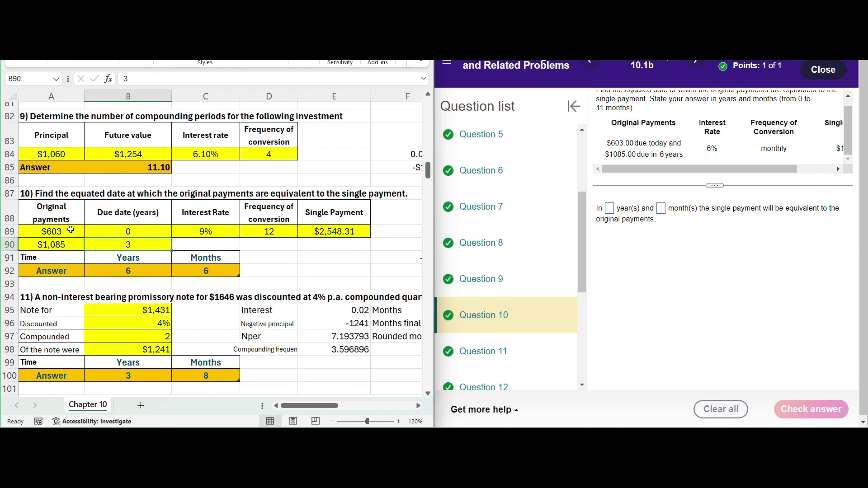
- Set the second payment's due date in exercise 10 to 6 years and the interest rate to 6%
{"action": "type", "text": "6"}
{"action": "key", "text": "Tab"}
{"action": "key", "text": "Up"}
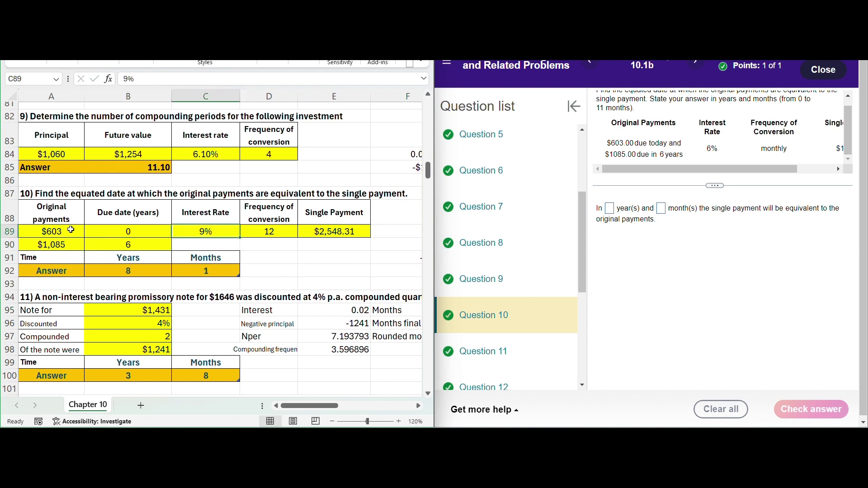
{"action": "type", "text": "6"}
{"action": "key", "text": "Tab"}
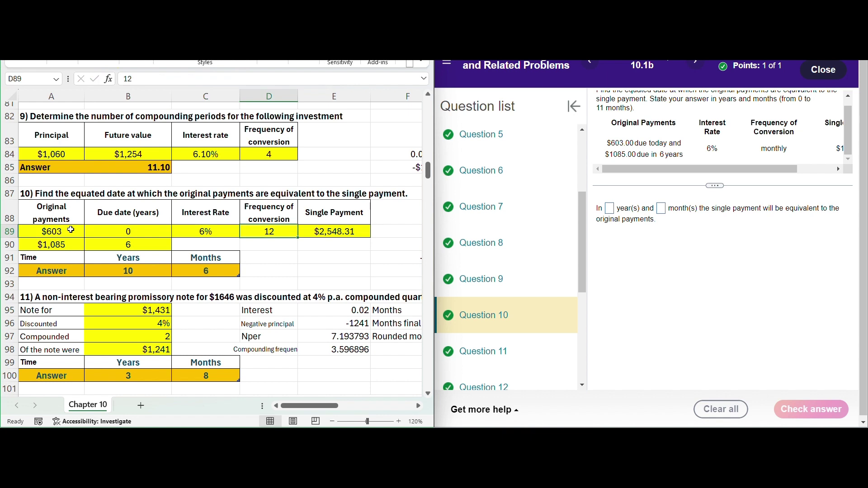
{"action": "key", "text": "Tab"}
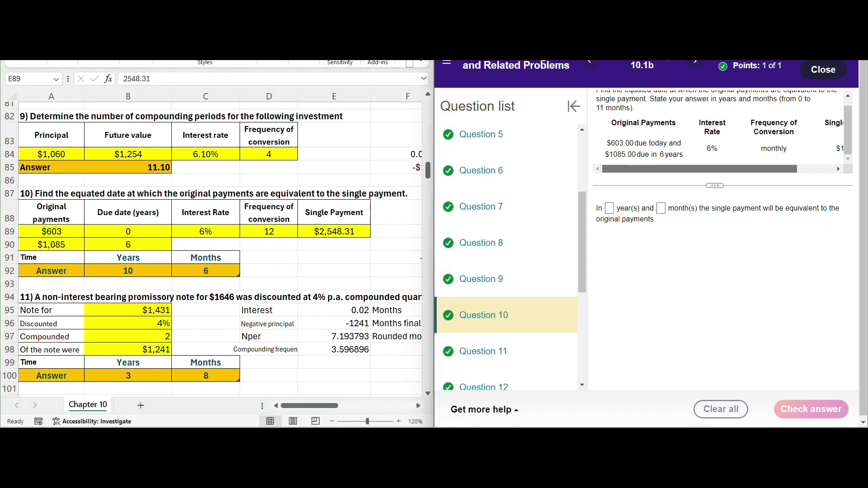
- Reveal the single payment column in Question 10 and set the single payment in exercise 10 to $1,690.53
{"action": "left_click_drag", "start_coordinate": [700, 168], "coordinate": [736, 169]}
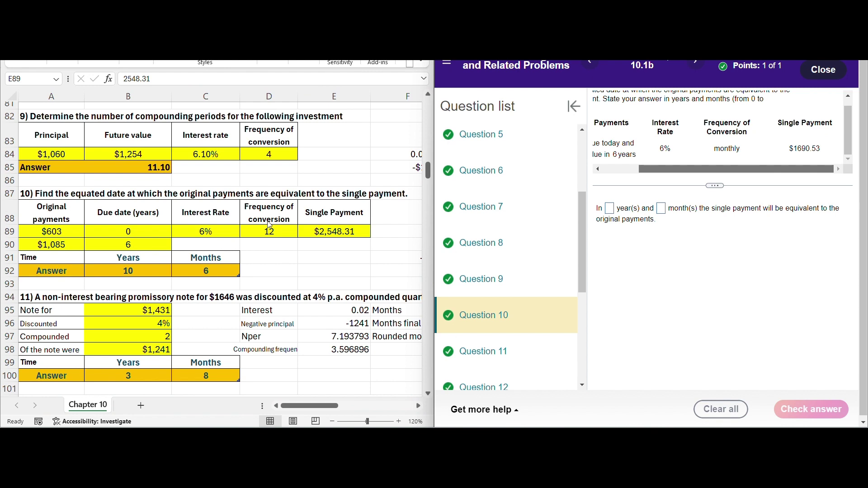
{"action": "left_click", "coordinate": [337, 231]}
{"action": "type", "text": "1,"}
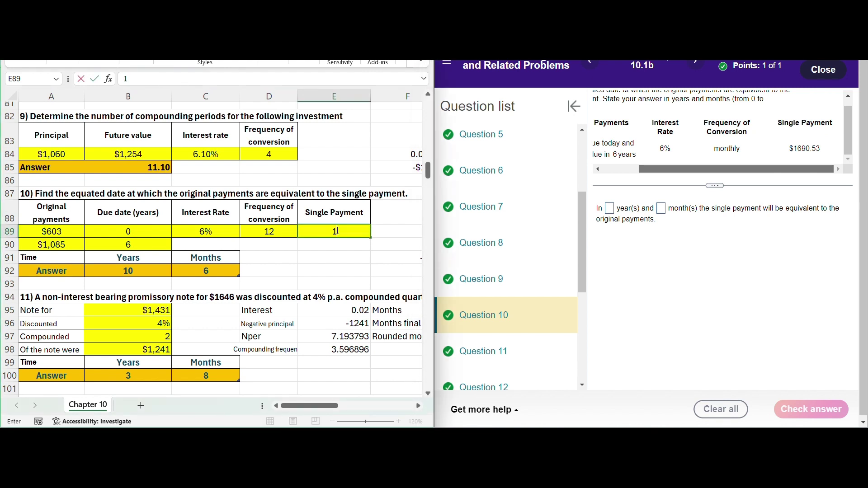
{"action": "type", "text": "690.53"}
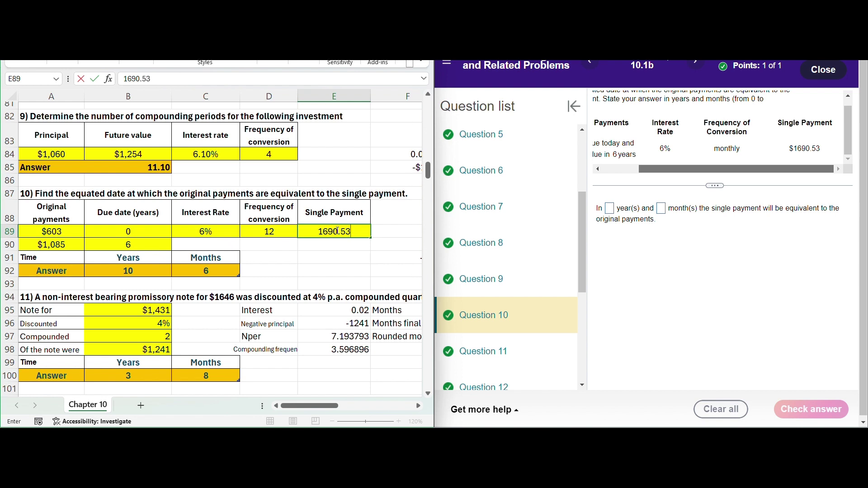
{"action": "key", "text": "Return"}
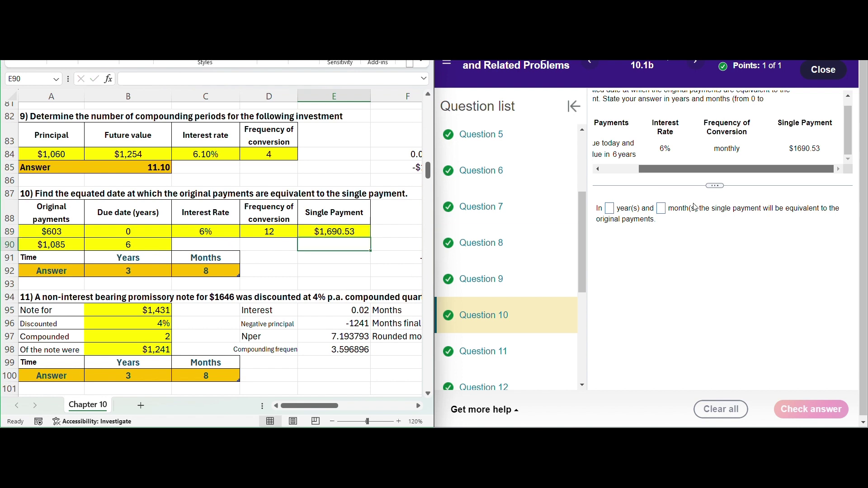
- Answer Question 10 with 3 years and 8 months, submit it for checking, and proceed to the next question
{"action": "left_click", "coordinate": [610, 209]}
{"action": "type", "text": "3"}
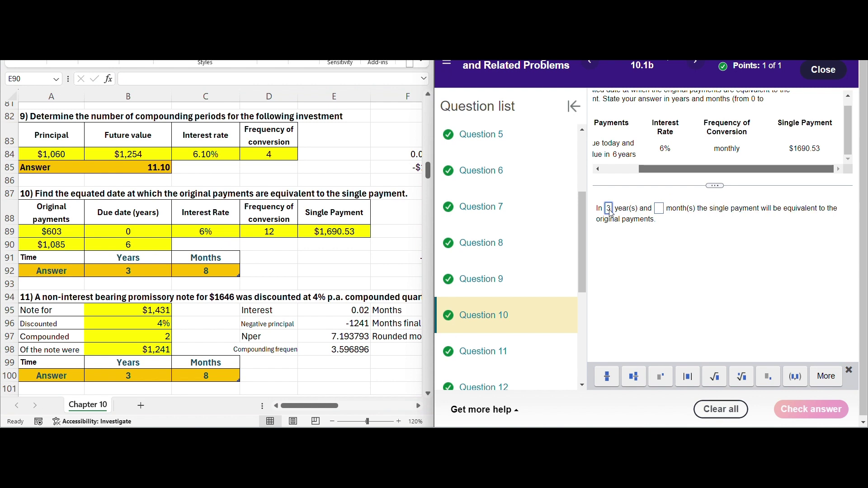
{"action": "key", "text": "Tab"}
{"action": "type", "text": "8"}
{"action": "key", "text": "Return"}
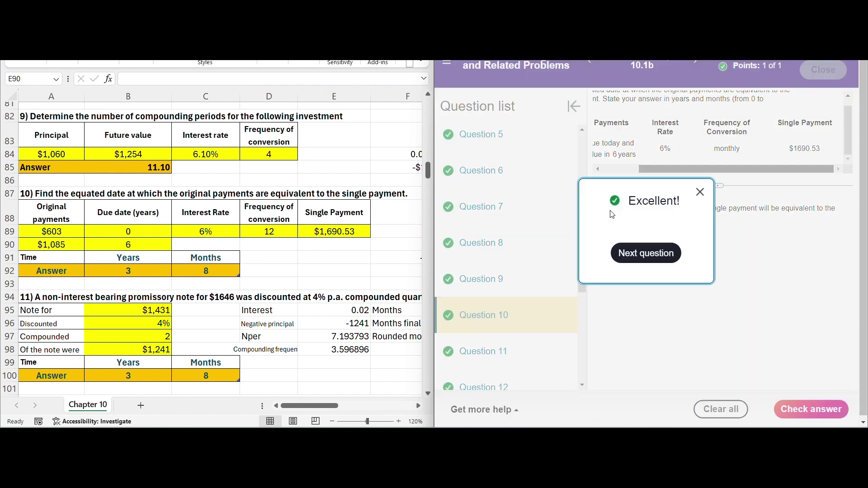
{"action": "left_click", "coordinate": [662, 256]}
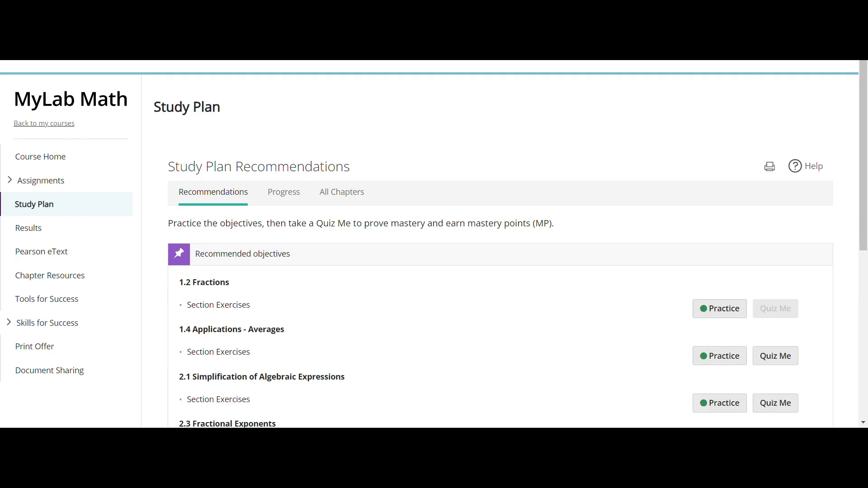
- Open the practice exercises for section 10.2 from the Study Plan's progress overview
{"action": "left_click", "coordinate": [283, 194]}
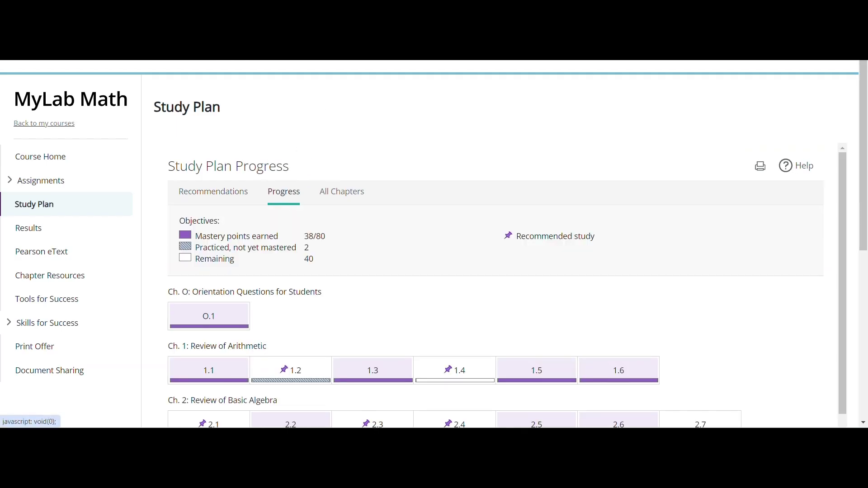
{"action": "scroll", "coordinate": [283, 194], "scroll_direction": "down", "scroll_amount": 5}
{"action": "scroll", "coordinate": [498, 285], "scroll_direction": "down", "scroll_amount": 5}
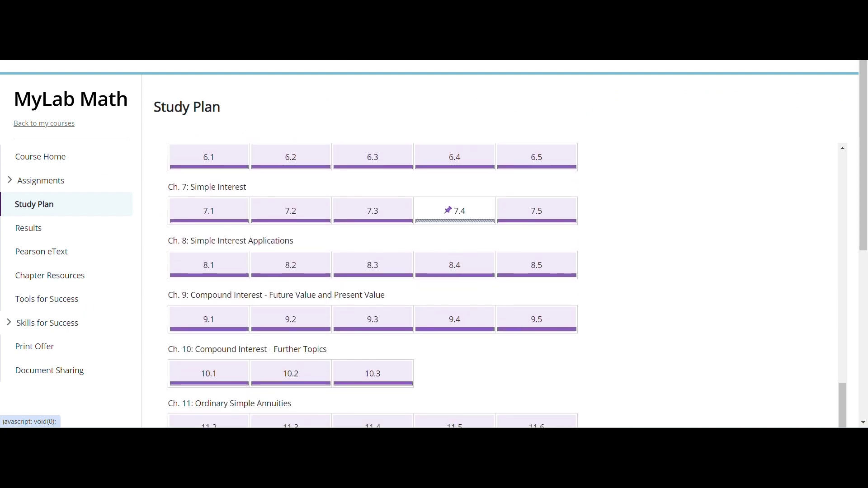
{"action": "left_click", "coordinate": [290, 374]}
{"action": "left_click", "coordinate": [719, 359]}
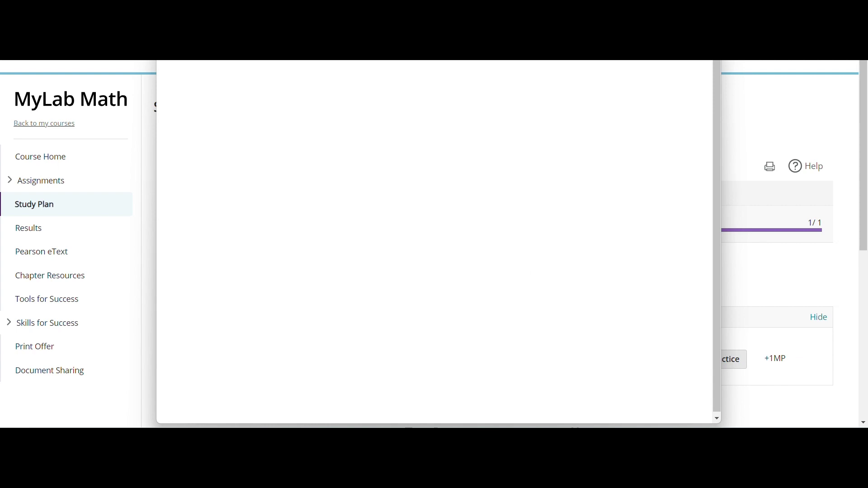
- Tile the Chapter 10 Excel workbook and the section 10.2 practice window side by side
{"action": "key", "text": "super+z"}
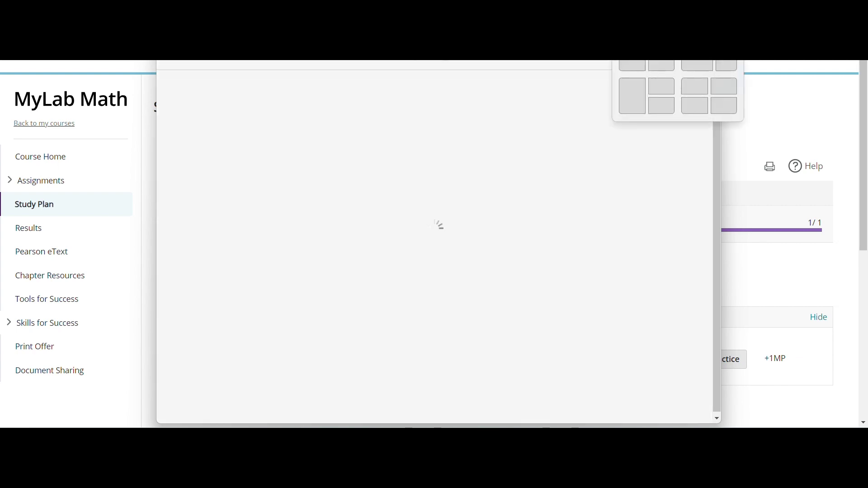
{"action": "key", "text": "1"}
{"action": "key", "text": "1"}
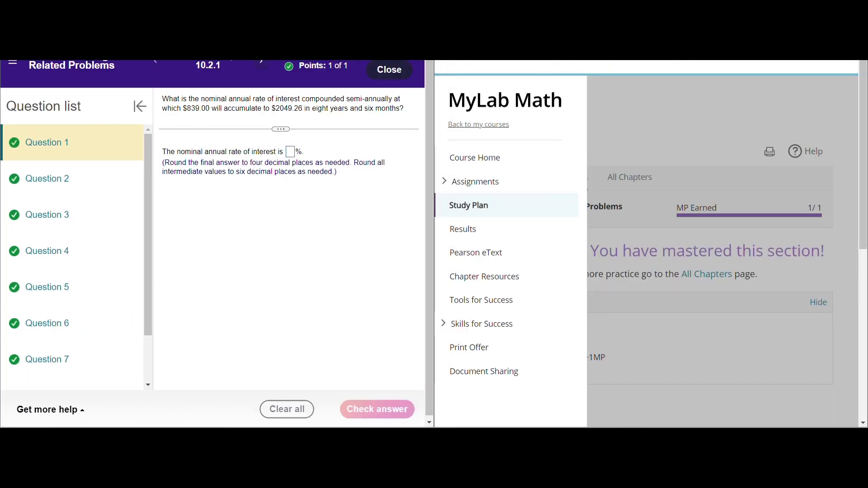
{"action": "key", "text": "Escape"}
{"action": "key", "text": "alt+Tab"}
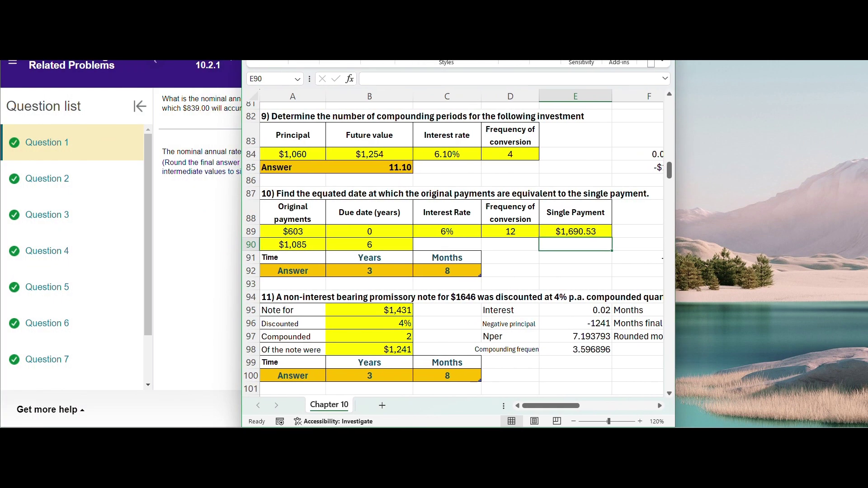
{"action": "mouse_move", "coordinate": [656, 50]}
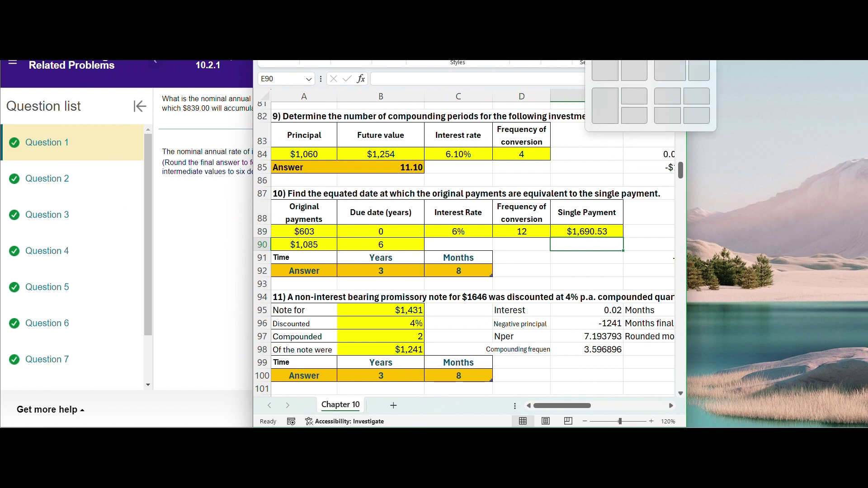
{"action": "left_click", "coordinate": [605, 69]}
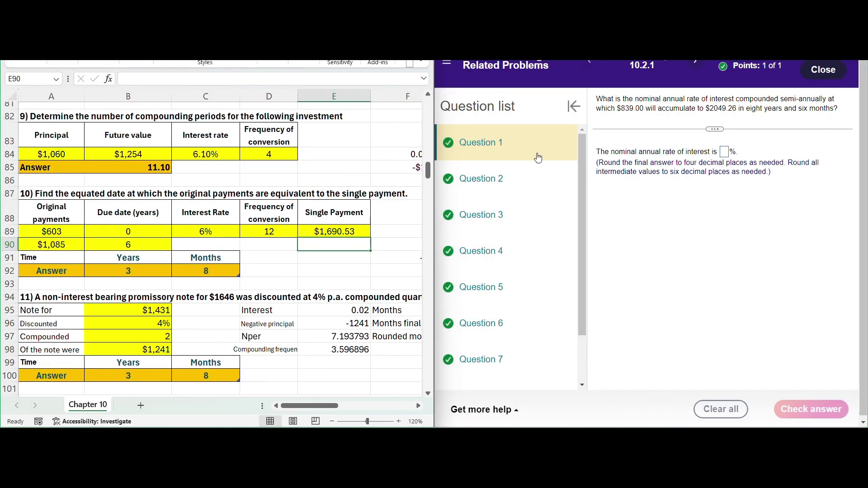
- In worksheet section 10.2, exercise 1, set the starting amount to $839 from practice Question 1
{"action": "scroll", "coordinate": [213, 249], "scroll_direction": "down", "scroll_amount": 12}
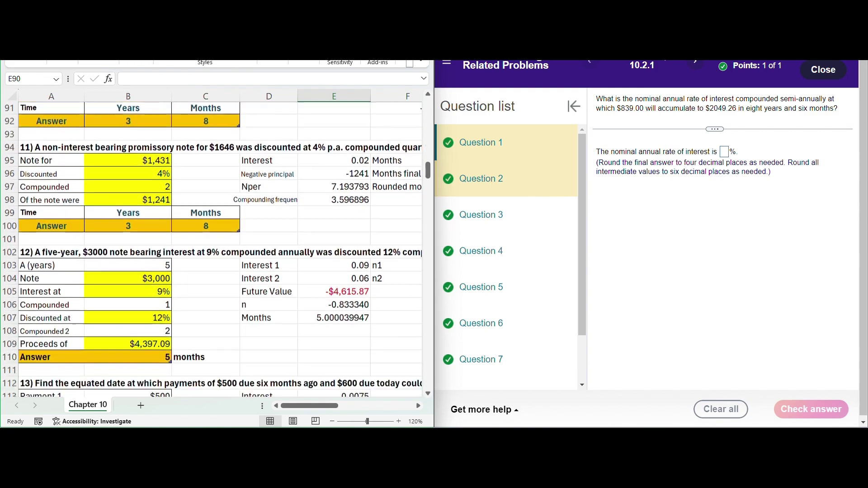
{"action": "scroll", "coordinate": [213, 248], "scroll_direction": "down", "scroll_amount": 13}
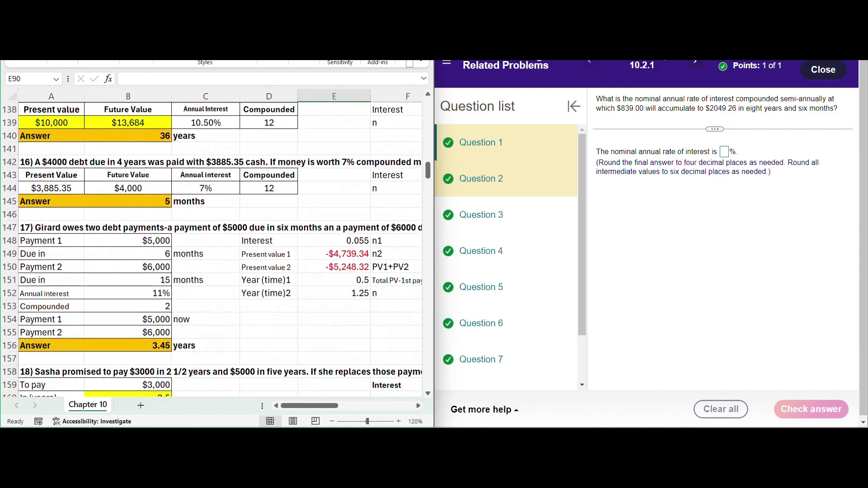
{"action": "scroll", "coordinate": [213, 249], "scroll_direction": "down", "scroll_amount": 5}
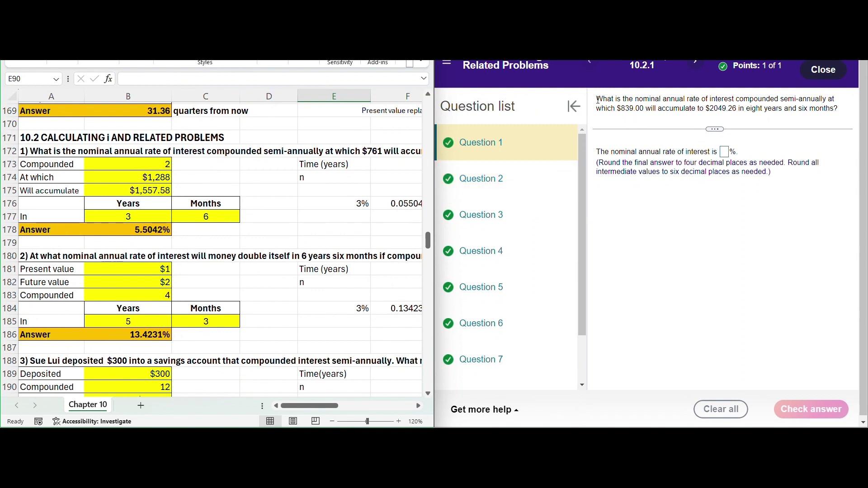
{"action": "left_click_drag", "start_coordinate": [598, 99], "coordinate": [816, 123]}
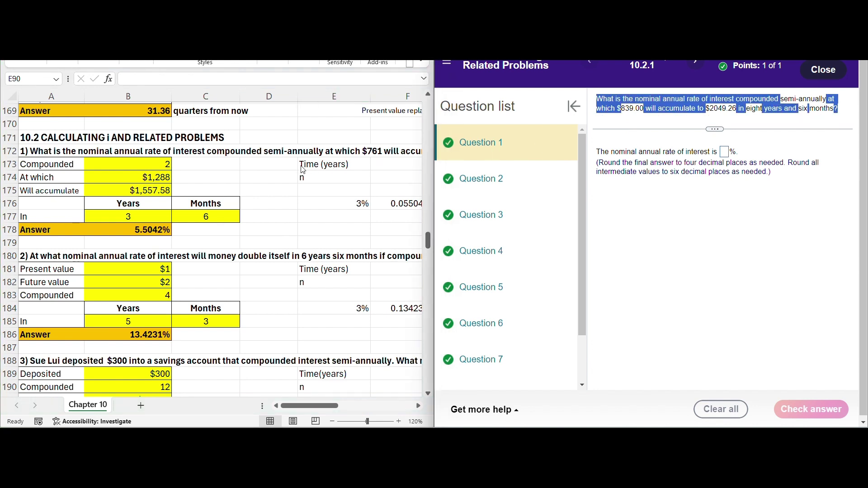
{"action": "left_click", "coordinate": [158, 167]}
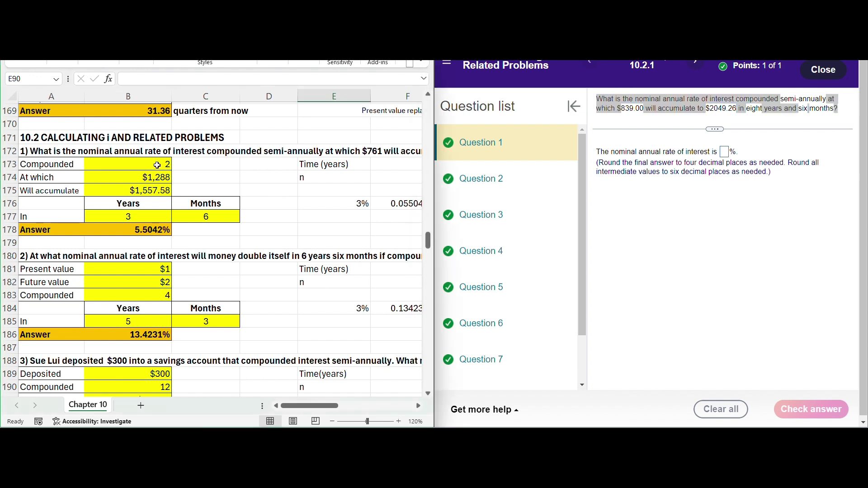
{"action": "key", "text": "Down"}
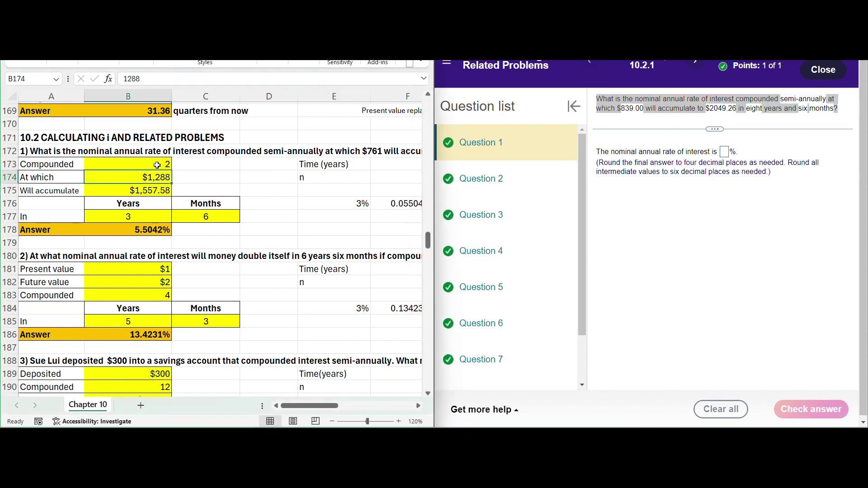
{"action": "type", "text": "83"}
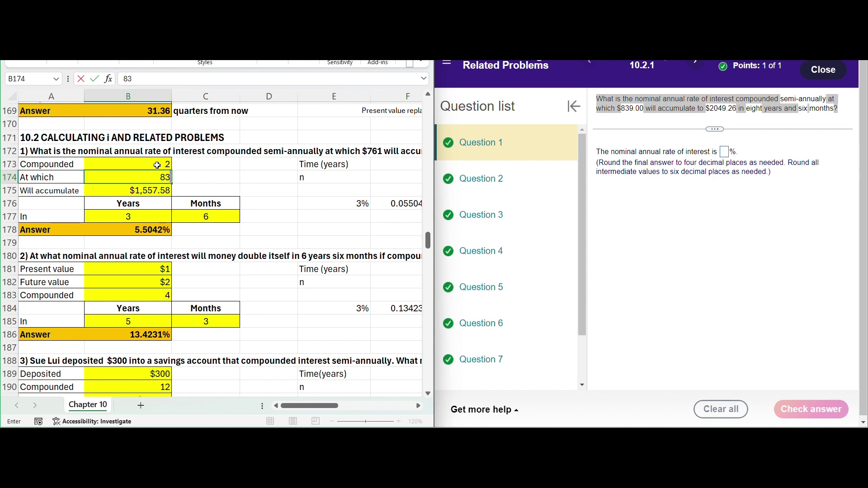
{"action": "type", "text": "9"}
{"action": "key", "text": "Return"}
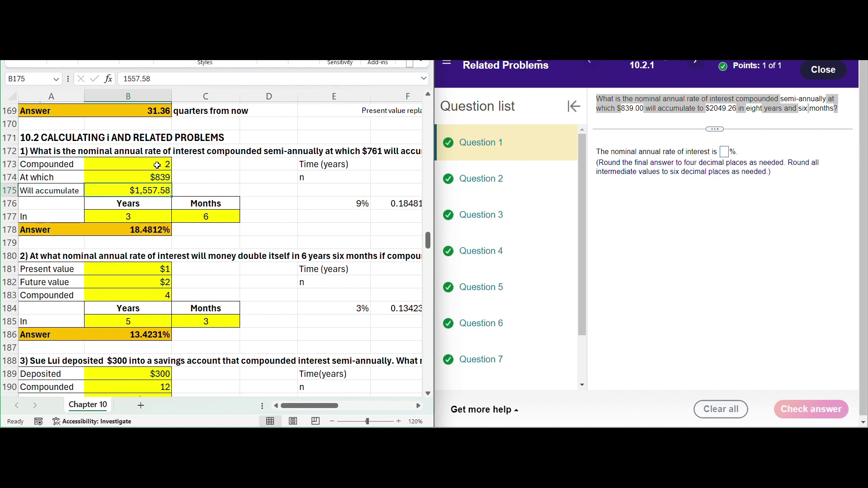
- Set the accumulated amount in section 10.2 exercise 1 to $2,049.27 and the years to 8
{"action": "type", "text": "2"}
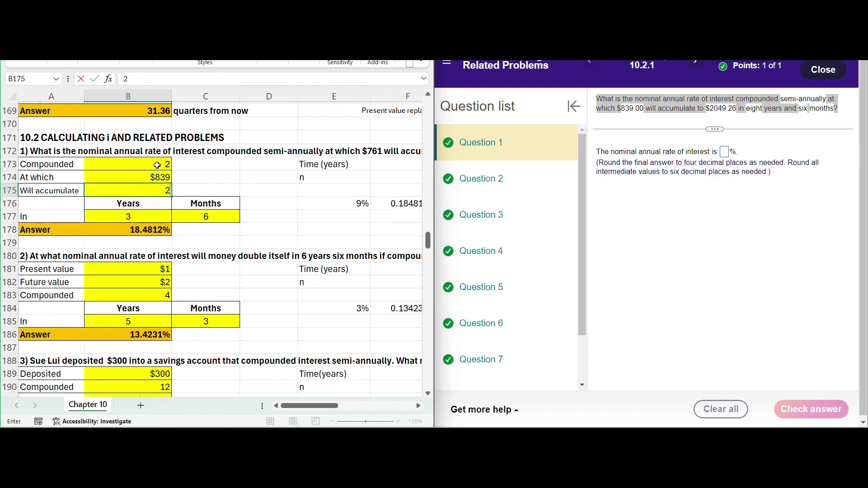
{"action": "type", "text": ",049.27"}
{"action": "key", "text": "Return"}
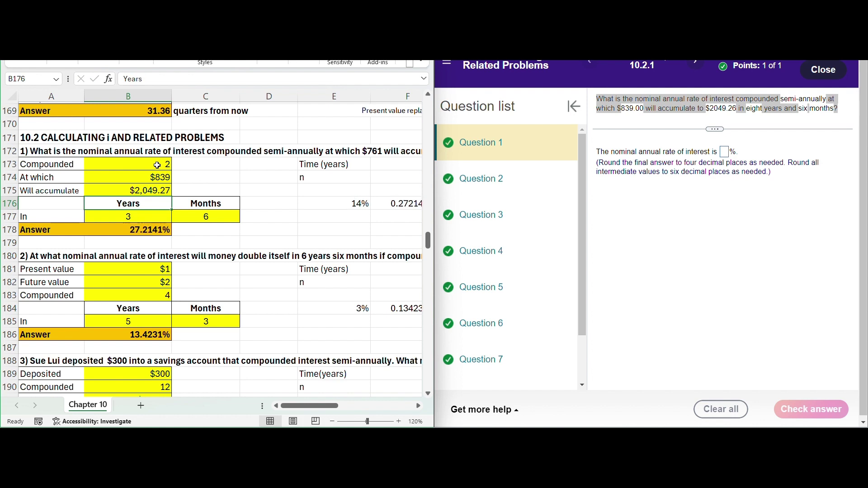
{"action": "key", "text": "Return"}
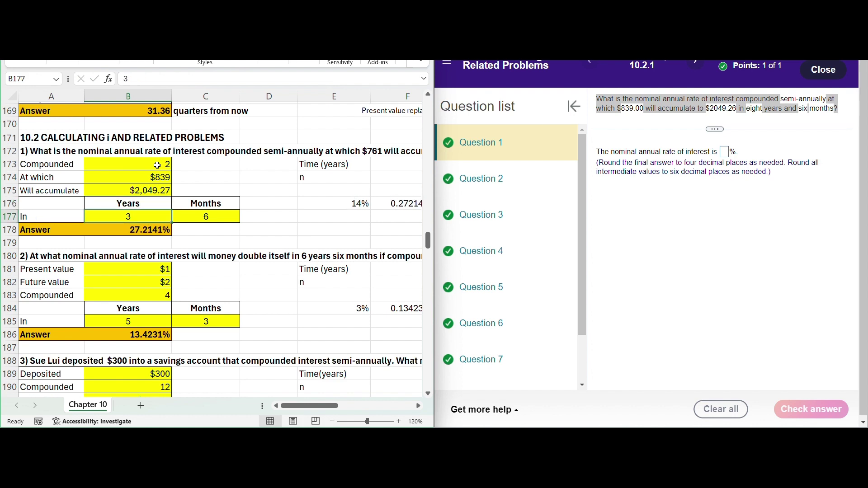
{"action": "type", "text": "8"}
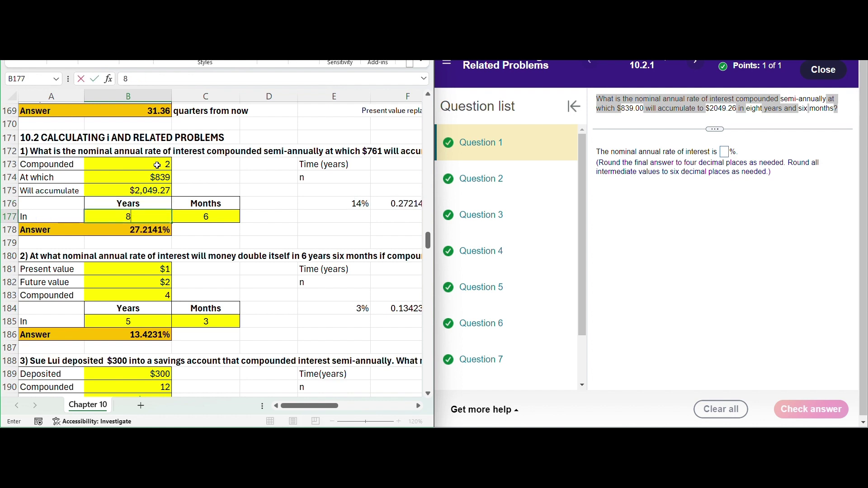
{"action": "key", "text": "Tab"}
{"action": "key", "text": "Tab"}
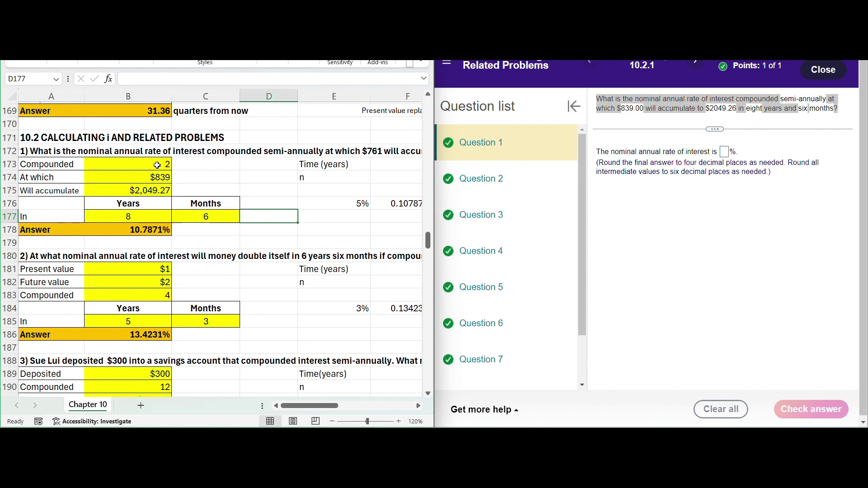
- Answer Question 1 with a nominal annual rate of 10.7871%, submit it for checking, and proceed to the next question
{"action": "left_click", "coordinate": [724, 154]}
{"action": "type", "text": "1"}
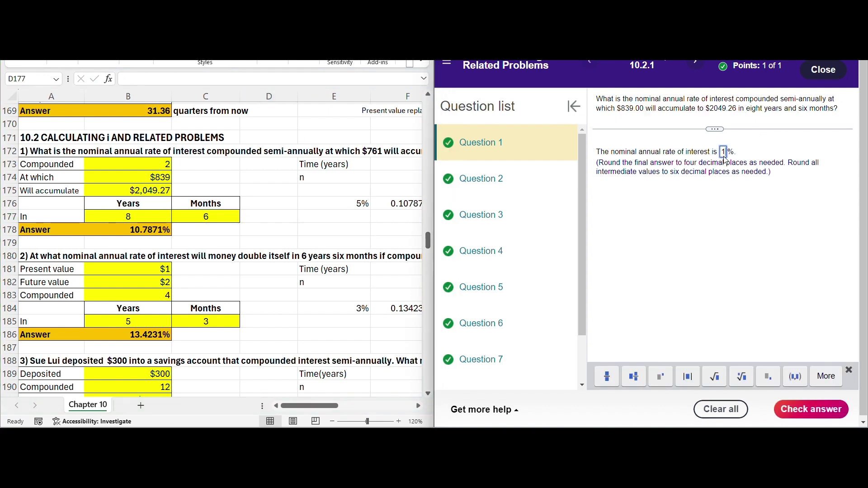
{"action": "type", "text": "0.7871"}
{"action": "key", "text": "Return"}
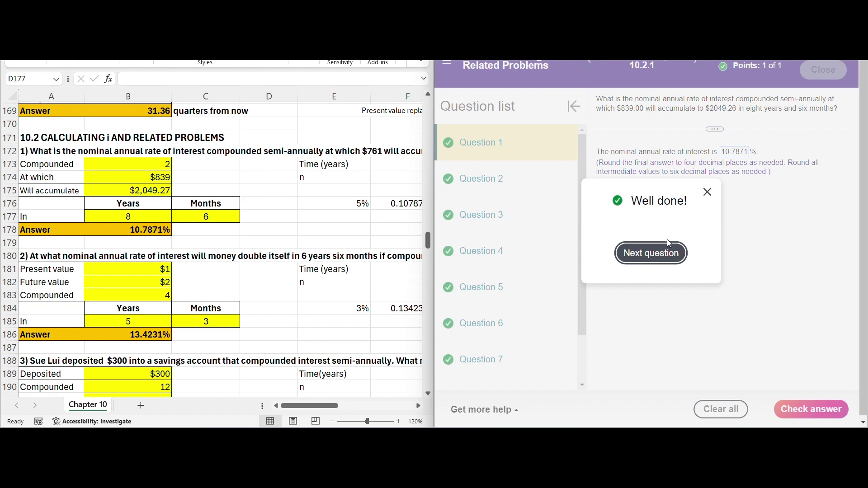
{"action": "left_click", "coordinate": [651, 253]}
- Open practice Question 7 and reveal the figures in its investment table
{"action": "scroll", "coordinate": [217, 244], "scroll_direction": "down", "scroll_amount": 1}
{"action": "scroll", "coordinate": [211, 249], "scroll_direction": "down", "scroll_amount": 9}
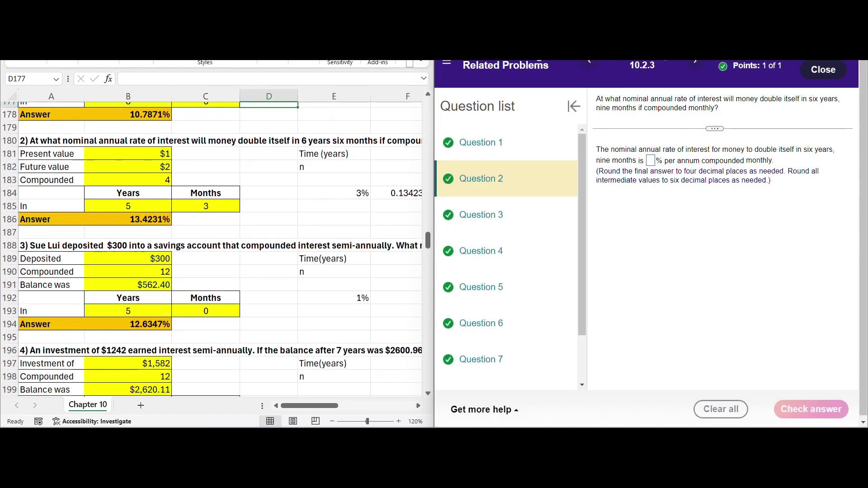
{"action": "scroll", "coordinate": [212, 248], "scroll_direction": "down", "scroll_amount": 4}
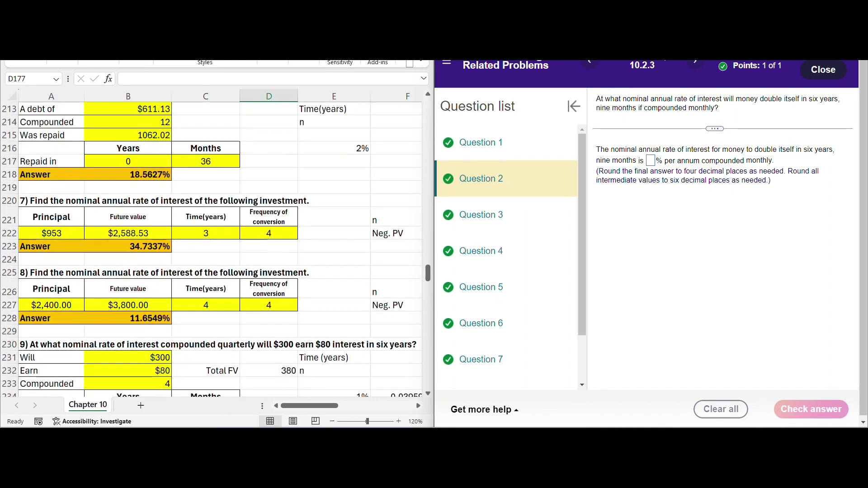
{"action": "scroll", "coordinate": [507, 253], "scroll_direction": "down", "scroll_amount": 2}
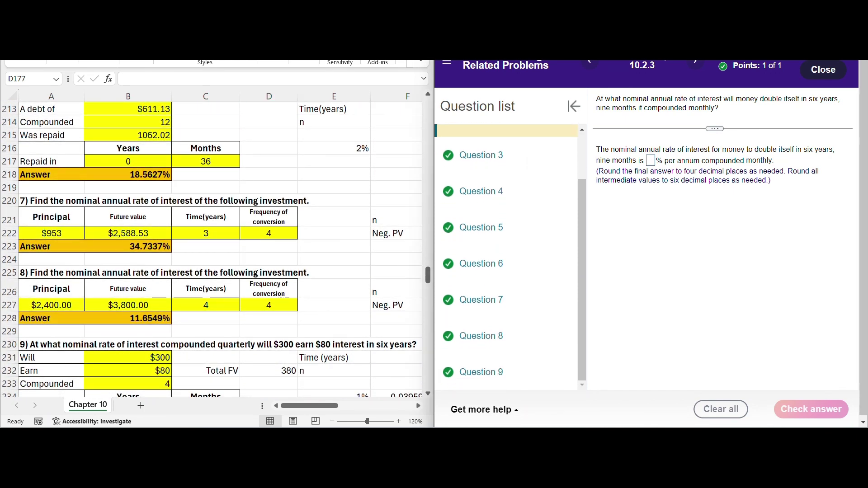
{"action": "left_click", "coordinate": [481, 300]}
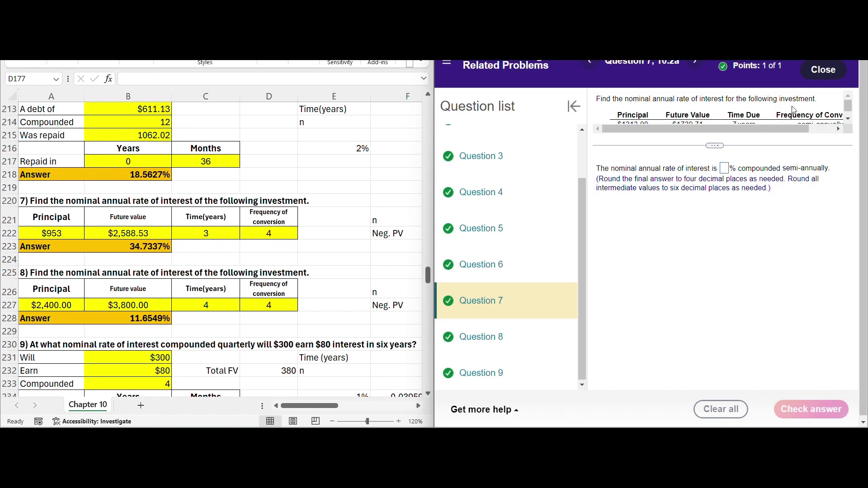
{"action": "left_click", "coordinate": [849, 120]}
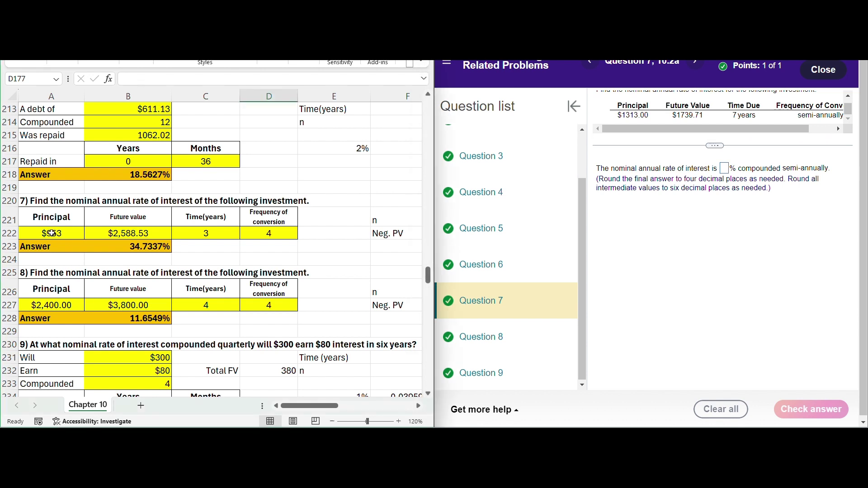
- In section 10.2 worksheet exercise 7, set the principal to $1,313 and the future value to $1,739.71
{"action": "left_click", "coordinate": [52, 234]}
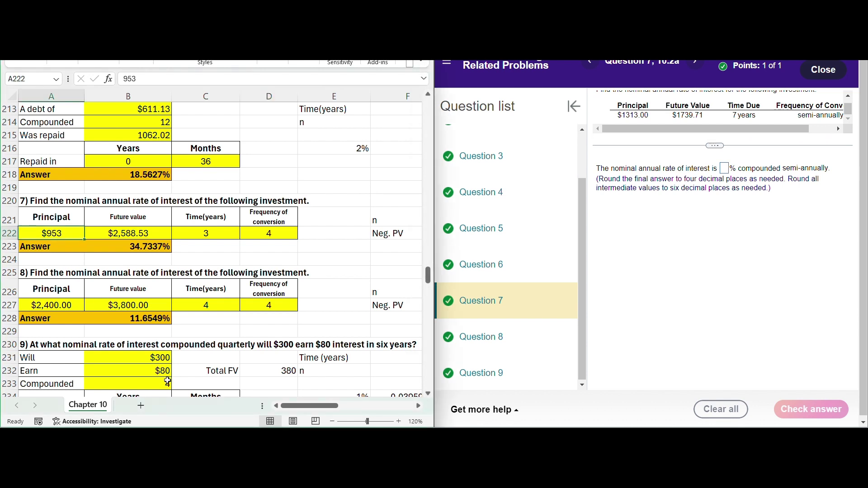
{"action": "type", "text": "1313"}
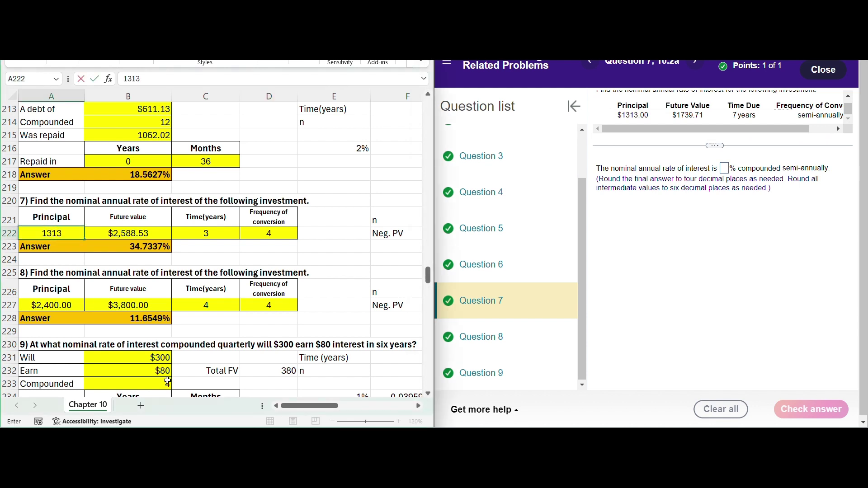
{"action": "key", "text": "Tab"}
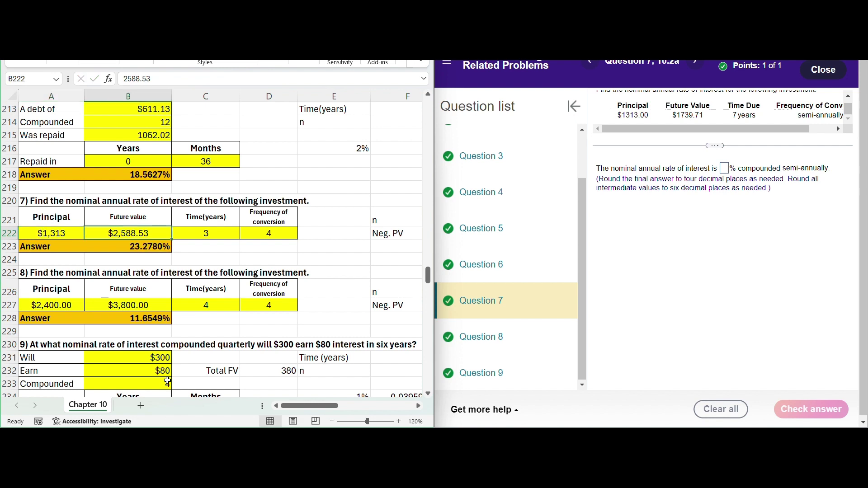
{"action": "type", "text": "17"}
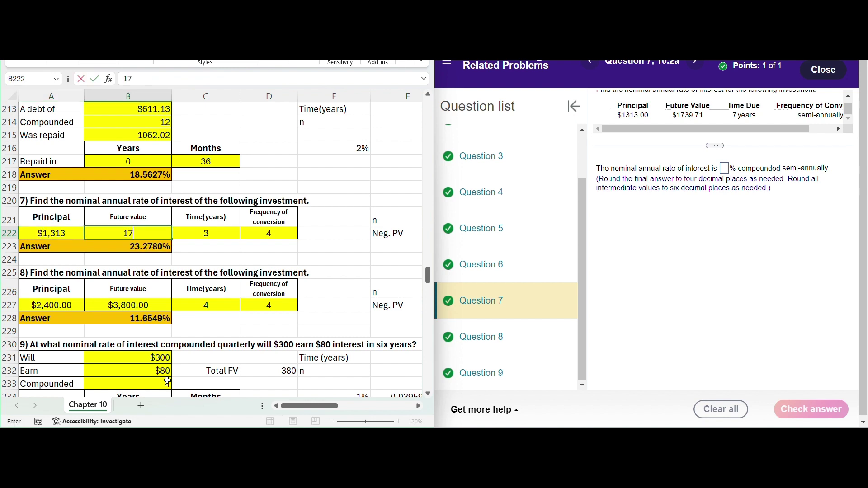
{"action": "type", "text": "39.71"}
{"action": "key", "text": "Tab"}
- Set the time in section 10.2 exercise 7 to 7 years and the frequency of conversion to 2
{"action": "type", "text": "7"}
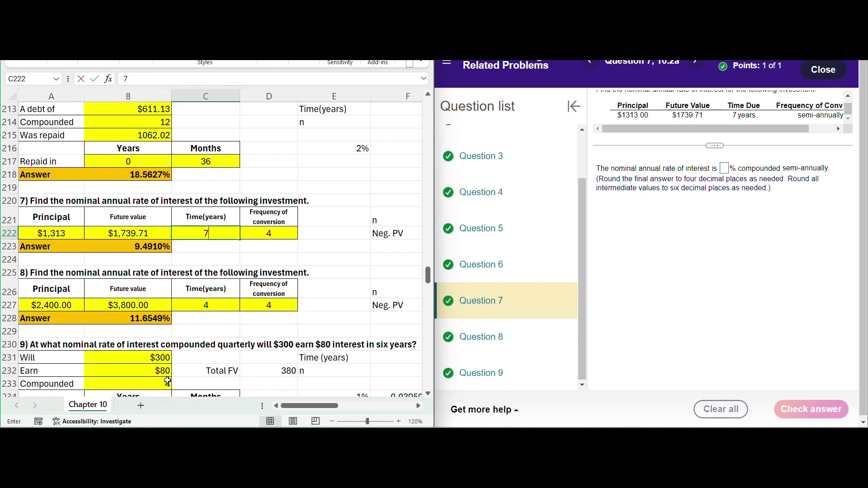
{"action": "key", "text": "Tab"}
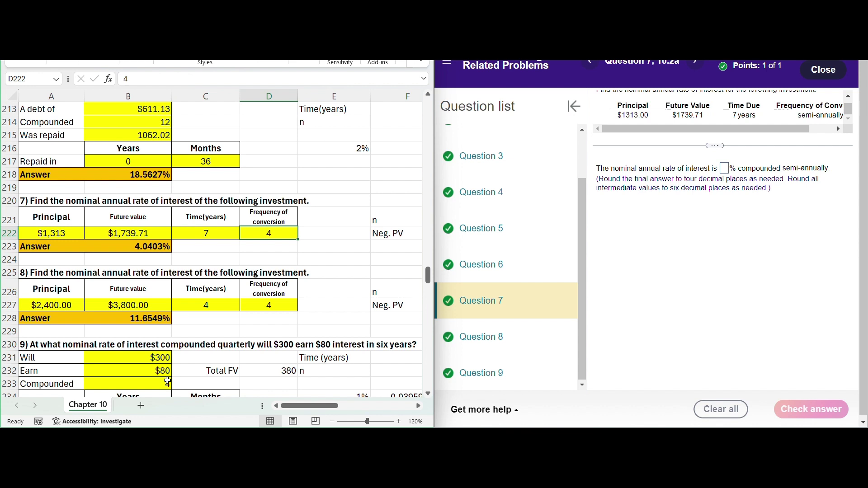
{"action": "type", "text": "2"}
{"action": "key", "text": "Tab"}
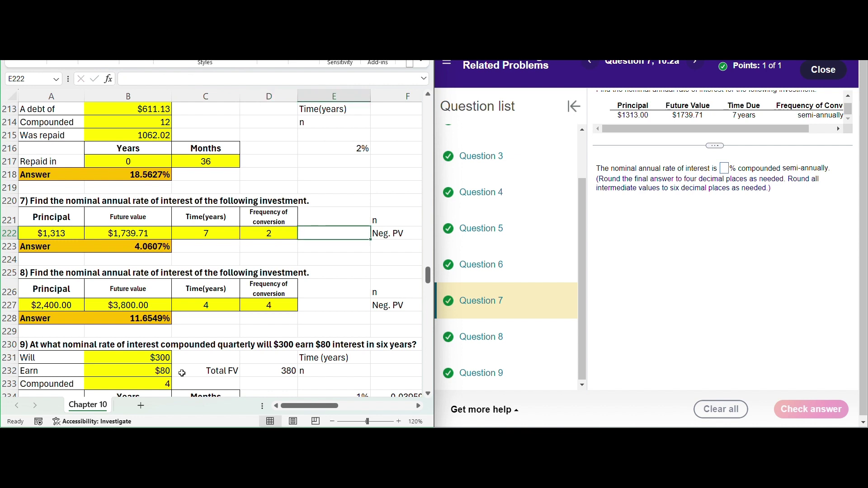
- Answer Question 7 with a nominal annual rate of 4.0607%, submit it for checking, and proceed to the next question
{"action": "left_click", "coordinate": [724, 169]}
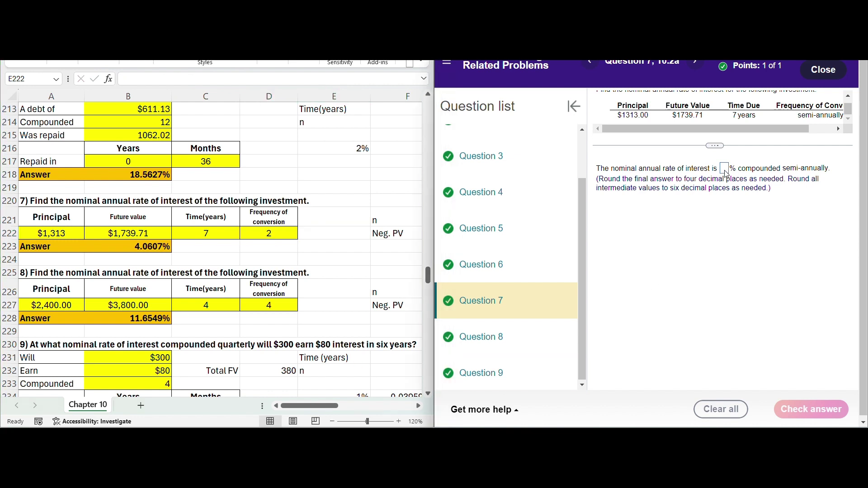
{"action": "type", "text": "4"}
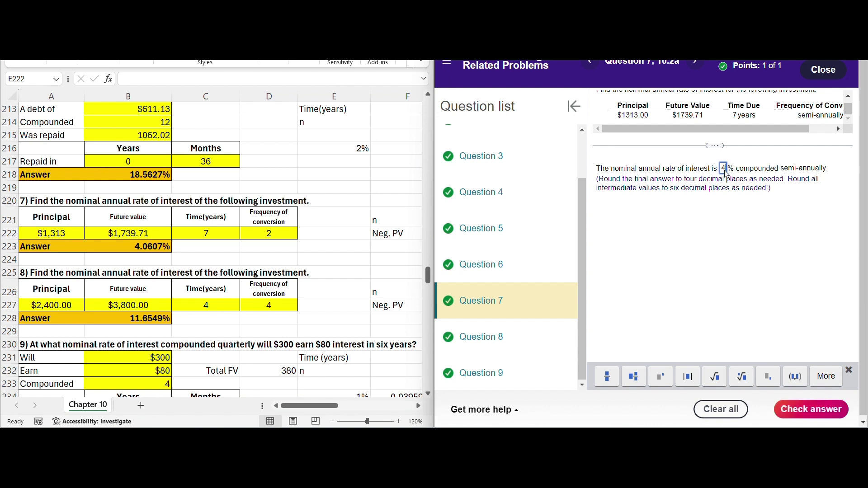
{"action": "type", "text": ".0"}
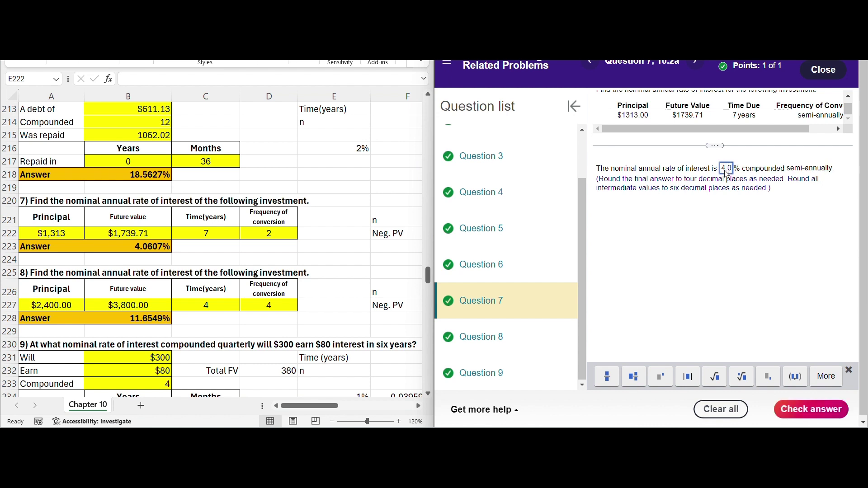
{"action": "type", "text": "60"}
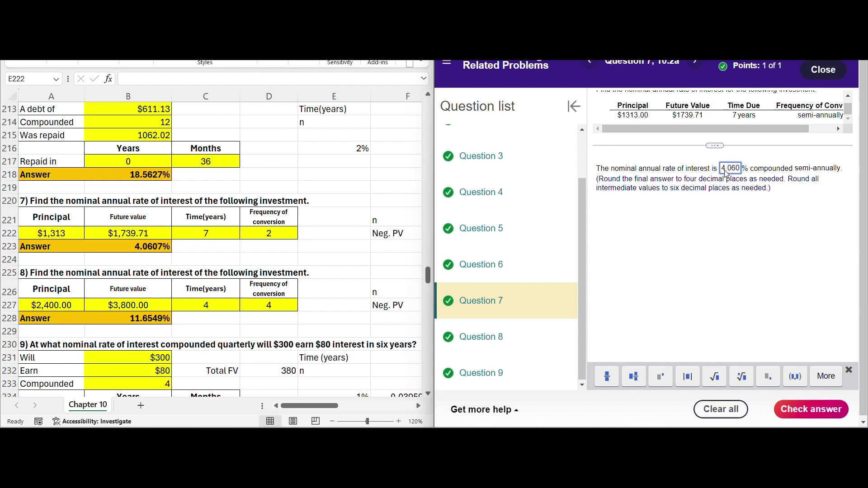
{"action": "type", "text": "7"}
{"action": "key", "text": "Return"}
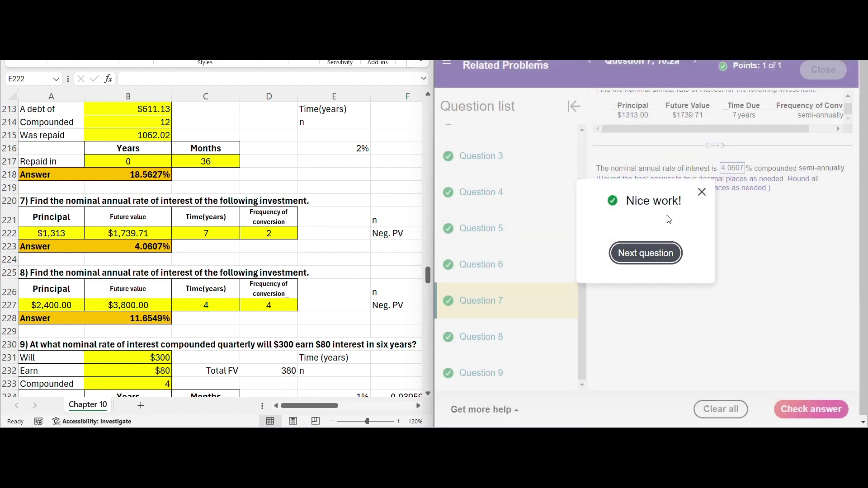
{"action": "left_click", "coordinate": [667, 253]}
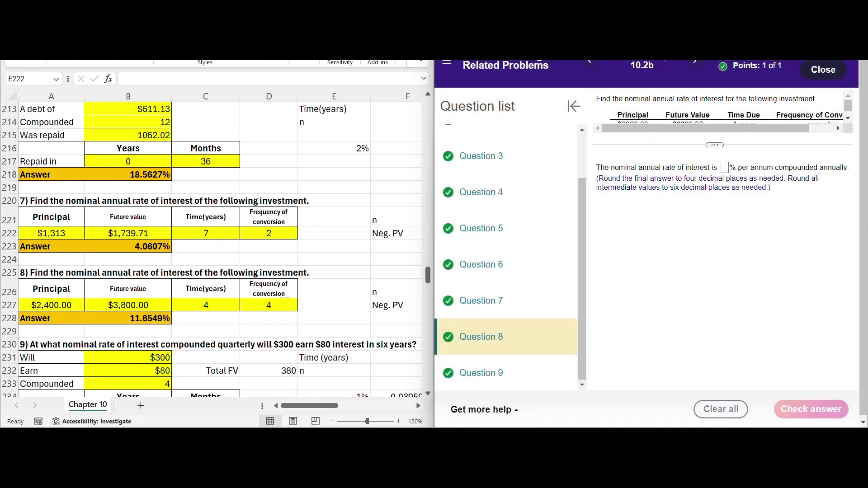
- Open practice Question 9 and highlight its wording to match it with exercise 9 of the section 10.2 worksheet
{"action": "scroll", "coordinate": [211, 250], "scroll_direction": "down", "scroll_amount": 2}
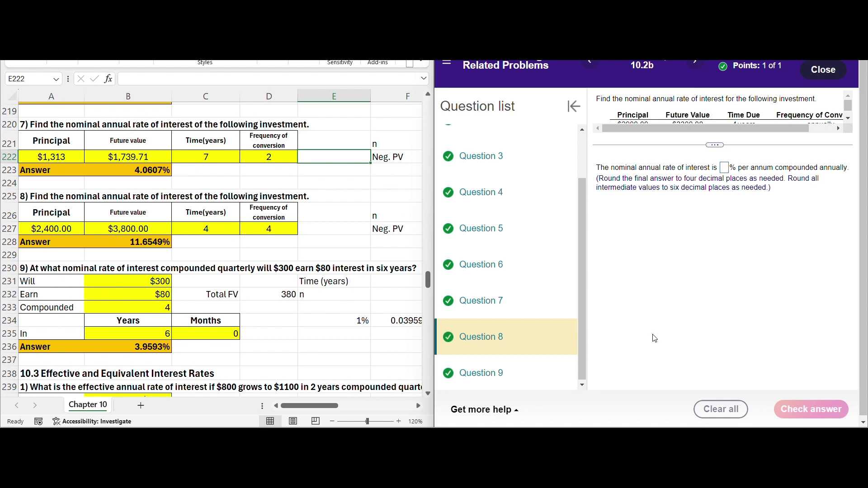
{"action": "left_click", "coordinate": [501, 372]}
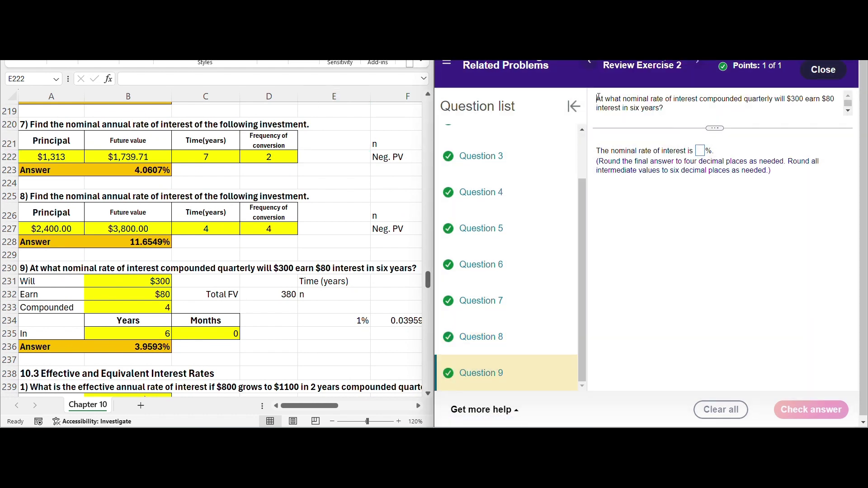
{"action": "left_click_drag", "start_coordinate": [598, 98], "coordinate": [683, 117]}
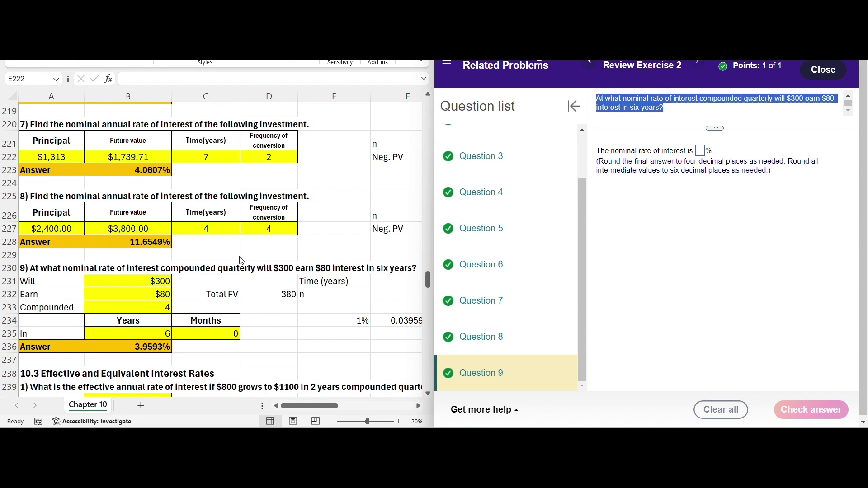
- Answer Question 9 with a nominal rate of 3.9593%, submit it for checking, and dismiss the feedback
{"action": "left_click", "coordinate": [700, 151]}
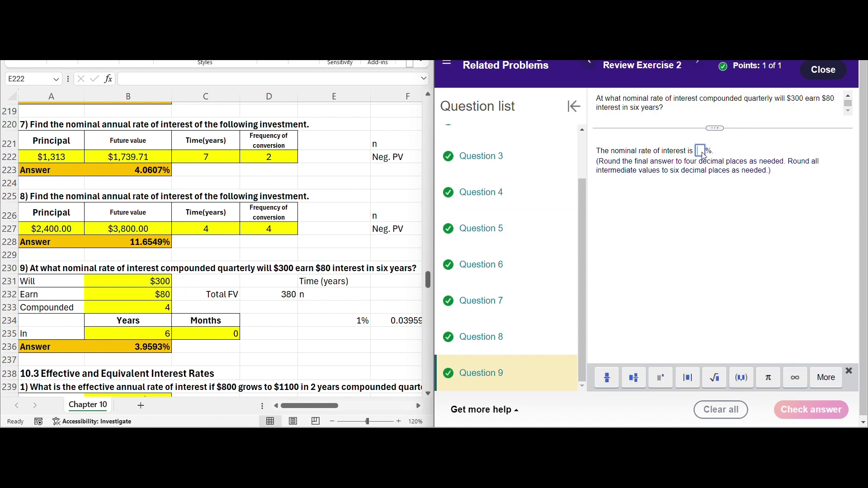
{"action": "type", "text": "6"}
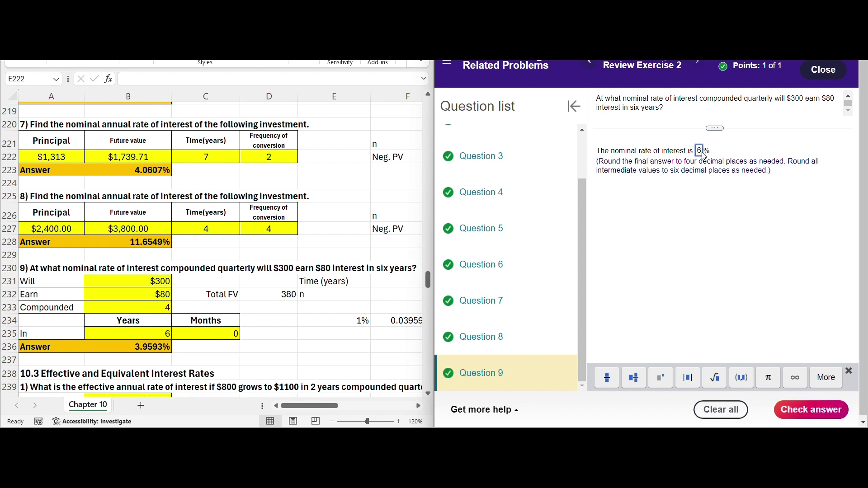
{"action": "key", "text": "BackSpace"}
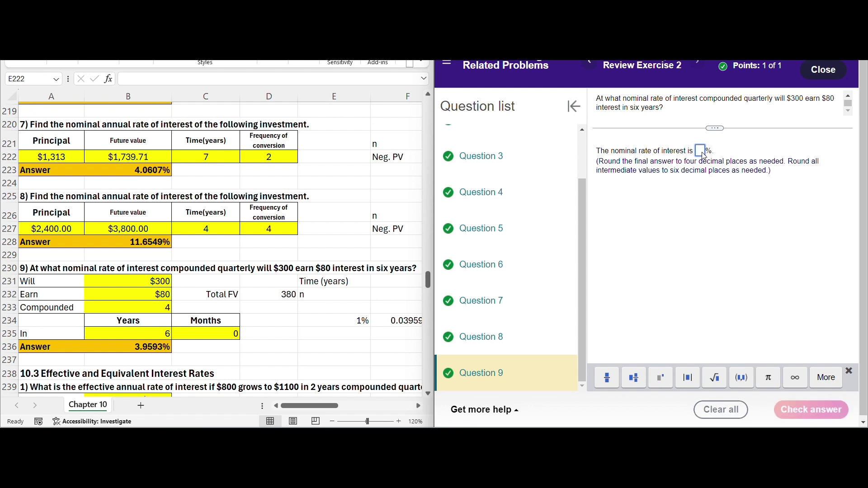
{"action": "type", "text": "3.9"}
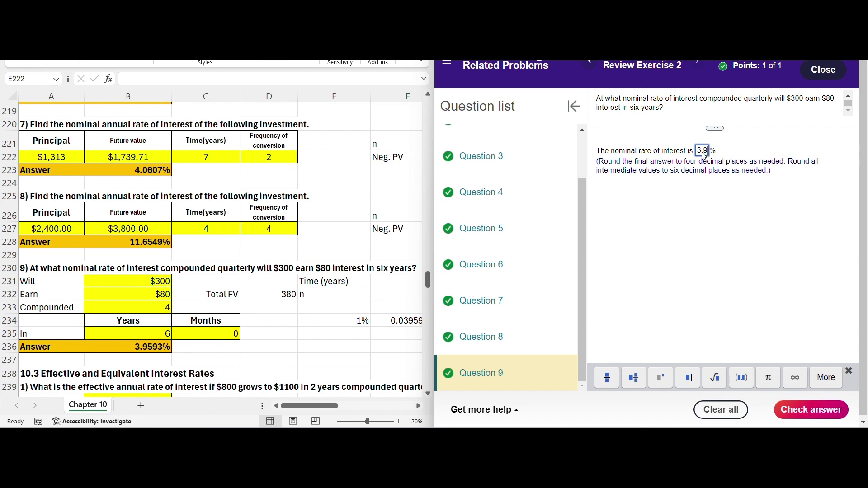
{"action": "type", "text": "593"}
{"action": "key", "text": "Return"}
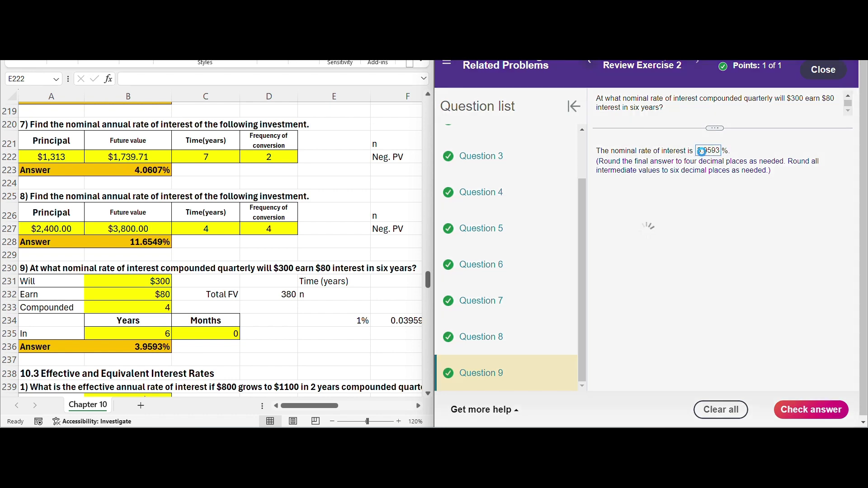
{"action": "left_click", "coordinate": [640, 254]}
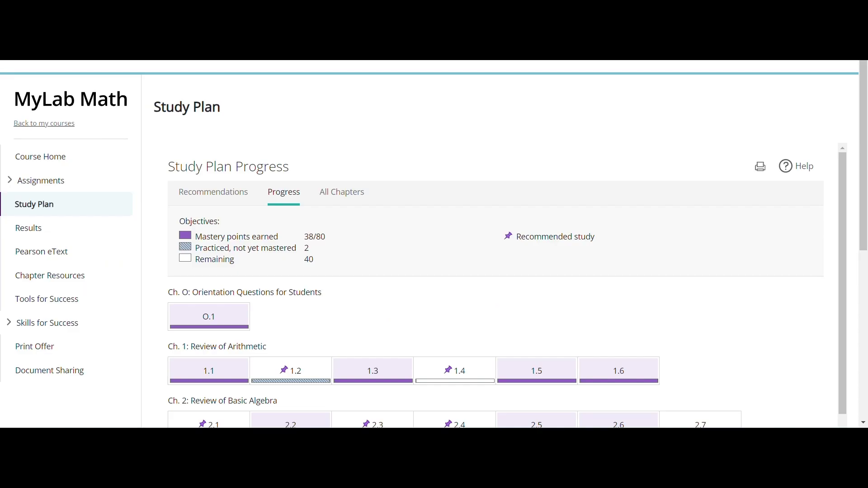
- Open the section exercises practice for 10.3 Effective and Equivalent Interest Rates from the Study Plan
{"action": "scroll", "coordinate": [498, 285], "scroll_direction": "down", "scroll_amount": 12}
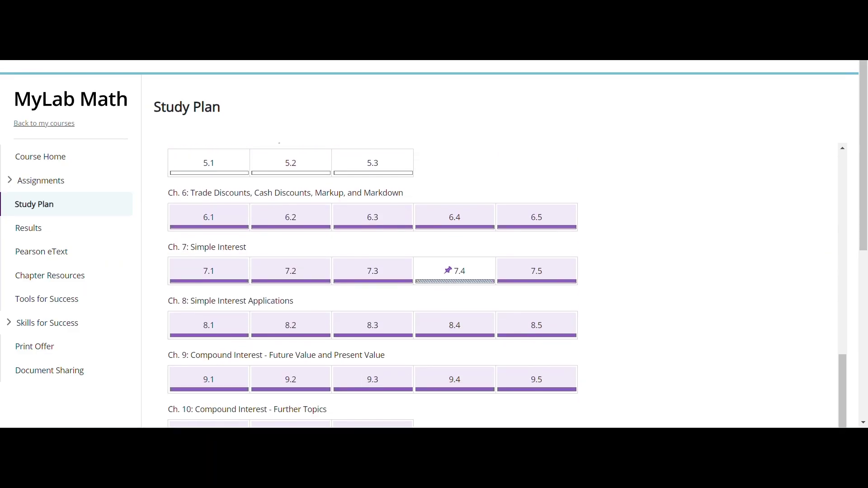
{"action": "scroll", "coordinate": [497, 285], "scroll_direction": "down", "scroll_amount": 3}
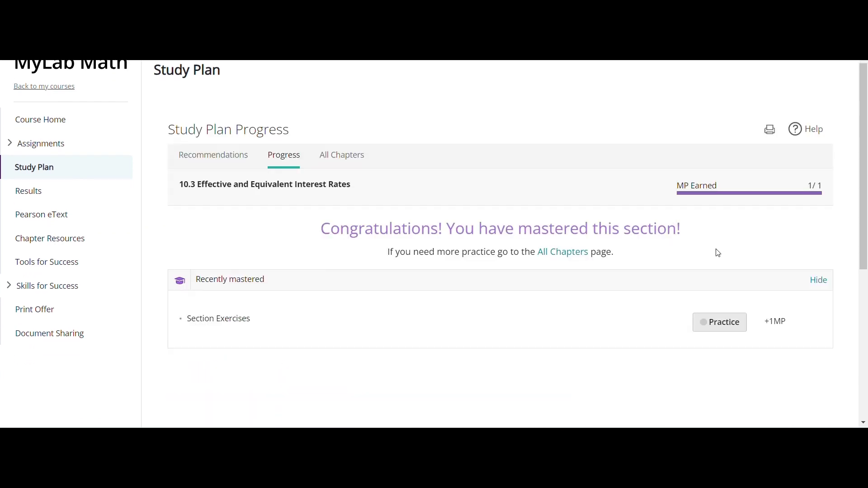
{"action": "left_click", "coordinate": [717, 321]}
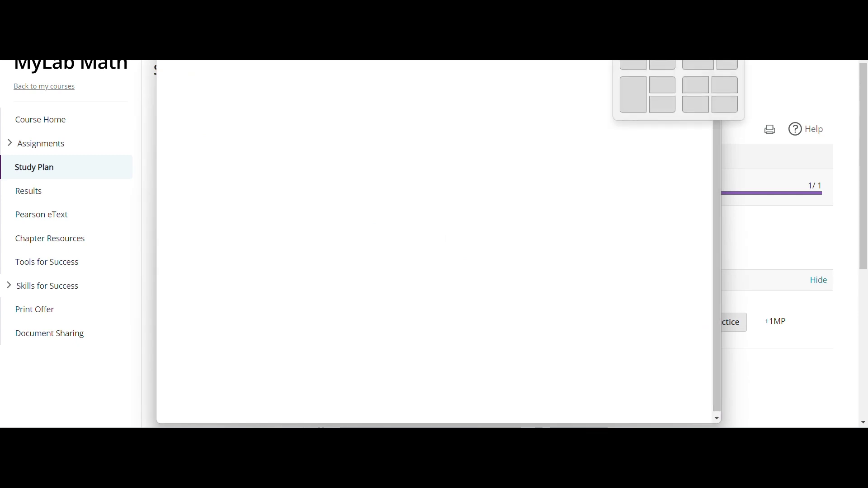
- Arrange the Excel workbook and the section 10.3 practice window side by side, with the workbook first
{"action": "left_click", "coordinate": [632, 64]}
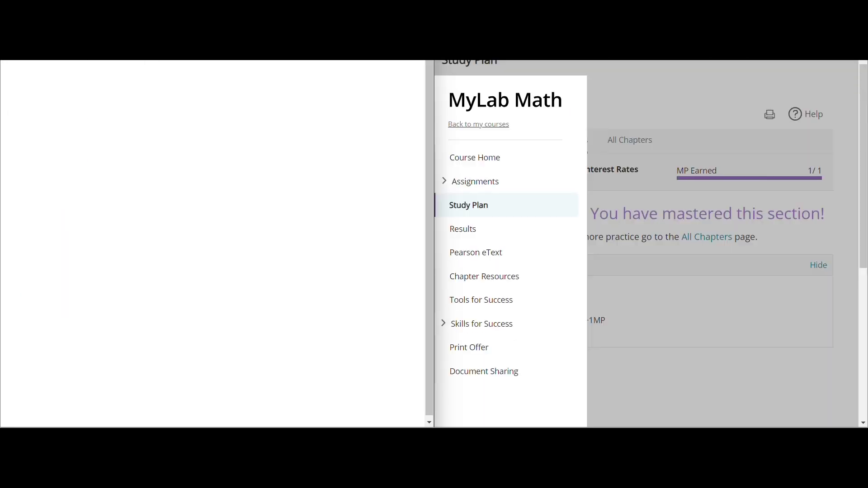
{"action": "key", "text": "alt+Tab"}
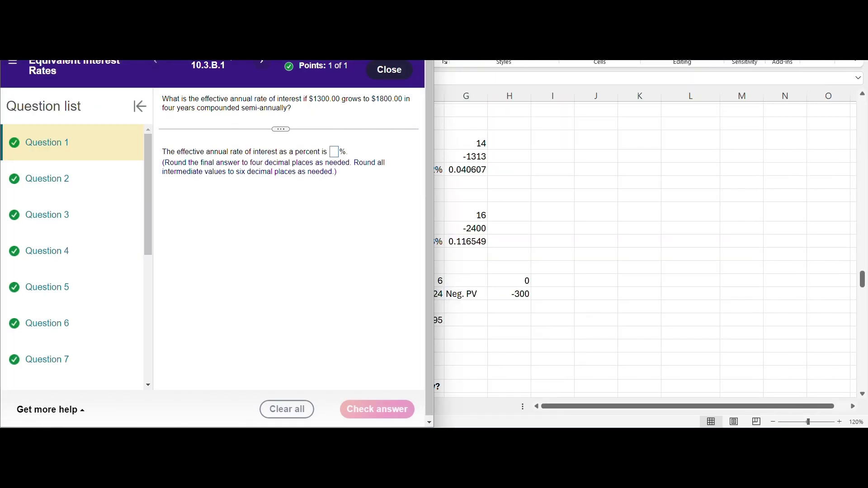
{"action": "key", "text": "super+z"}
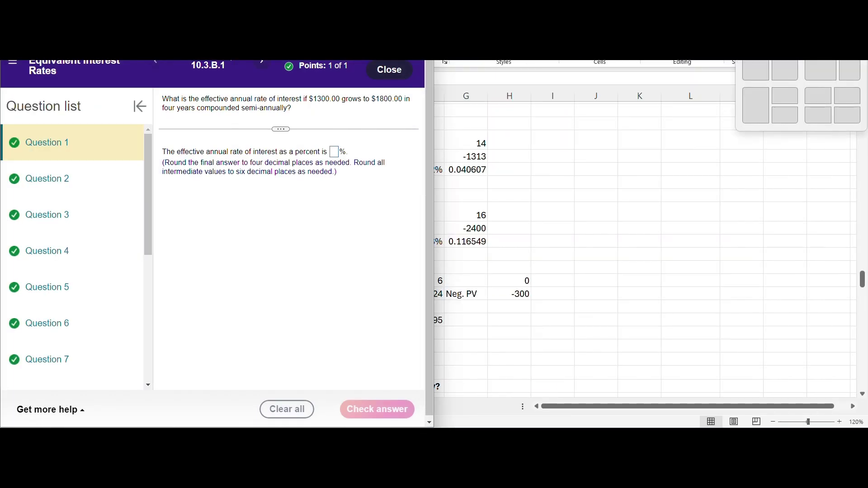
{"action": "key", "text": "super+Left"}
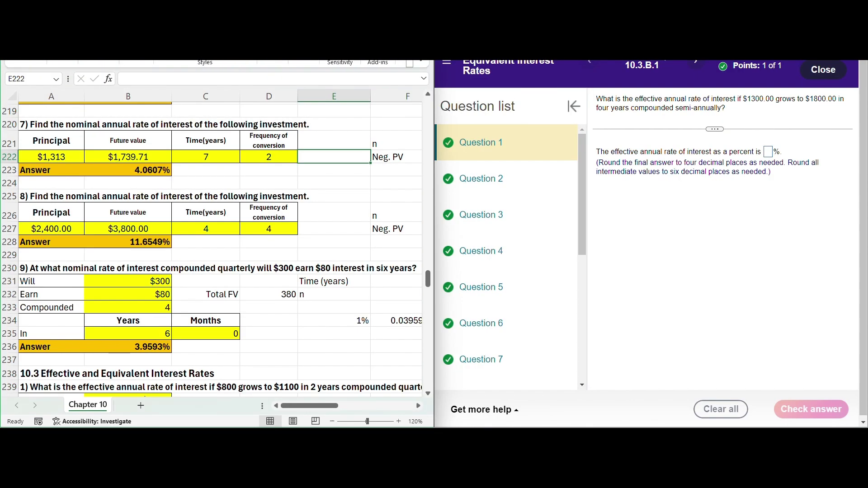
- Open practice Question 4 of section 10.3 and highlight its wording to match it with worksheet exercise 4
{"action": "scroll", "coordinate": [212, 249], "scroll_direction": "down", "scroll_amount": 6}
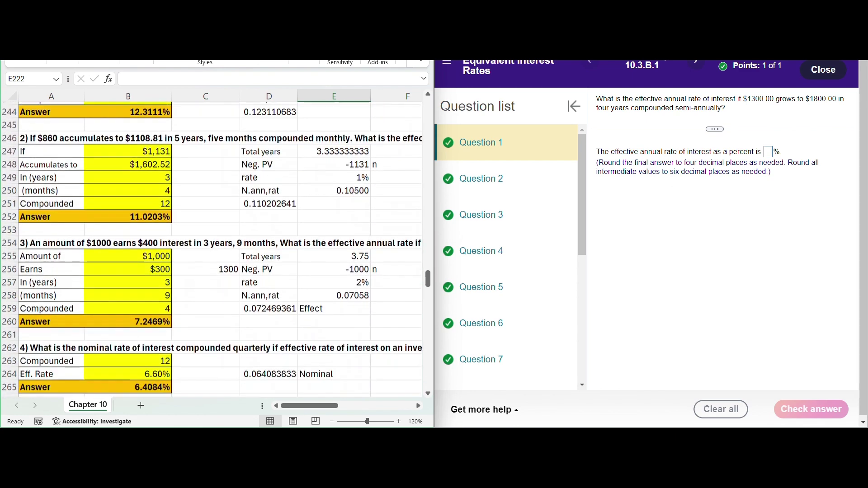
{"action": "scroll", "coordinate": [212, 249], "scroll_direction": "up", "scroll_amount": 1}
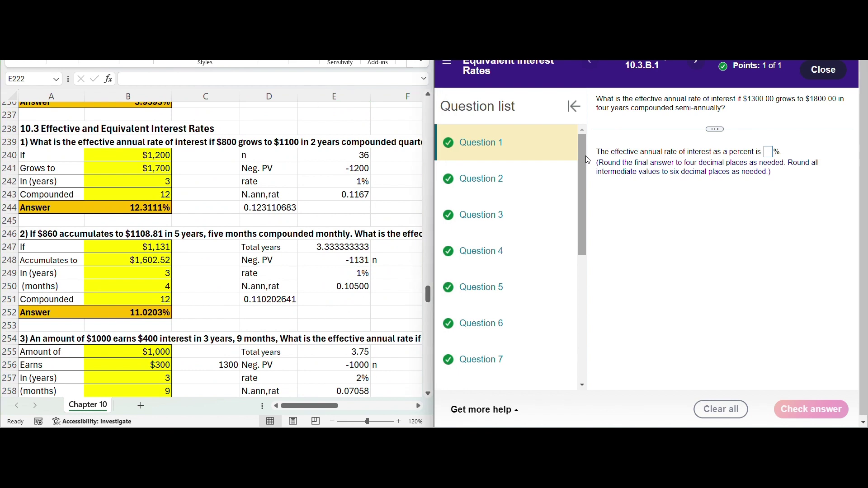
{"action": "left_click_drag", "start_coordinate": [586, 155], "coordinate": [587, 201]}
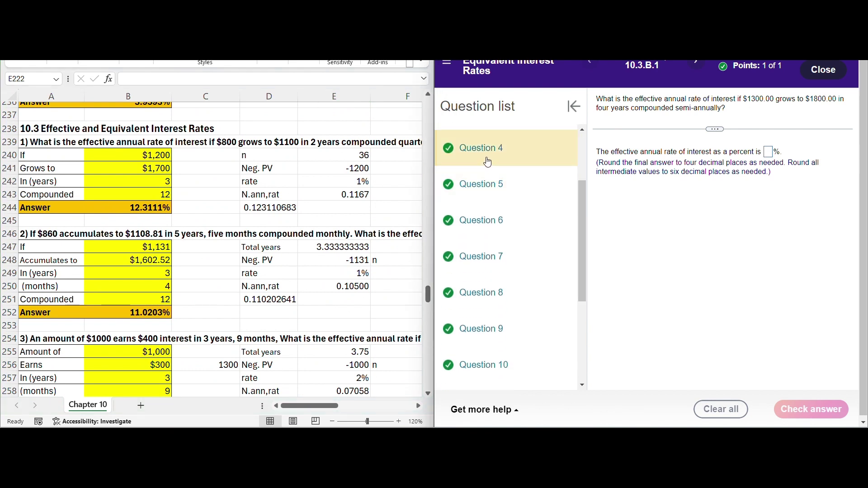
{"action": "left_click", "coordinate": [486, 156]}
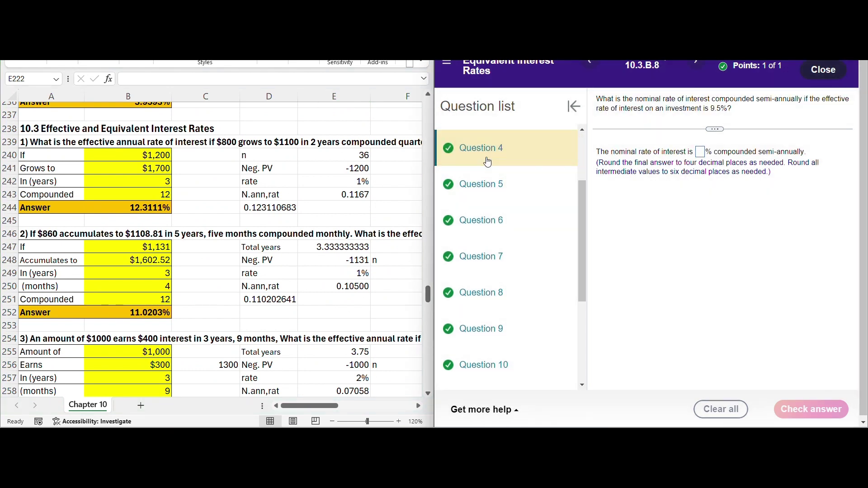
{"action": "scroll", "coordinate": [259, 233], "scroll_direction": "down", "scroll_amount": 5}
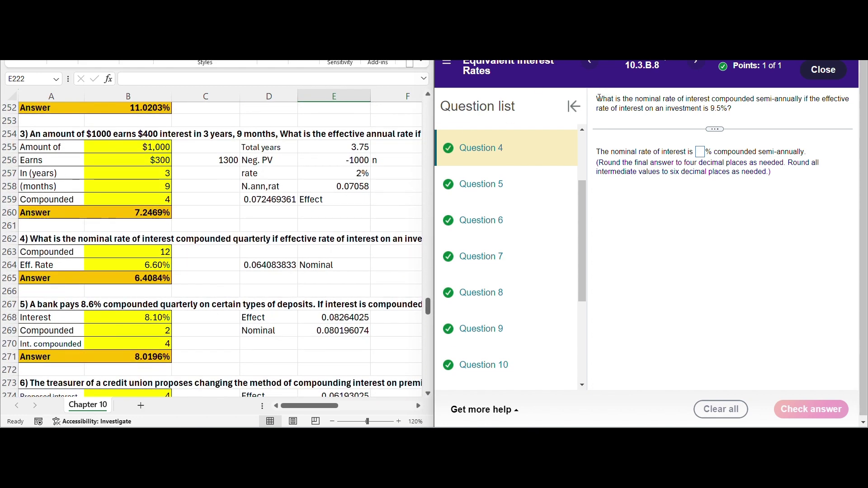
{"action": "left_click_drag", "start_coordinate": [599, 98], "coordinate": [654, 121]}
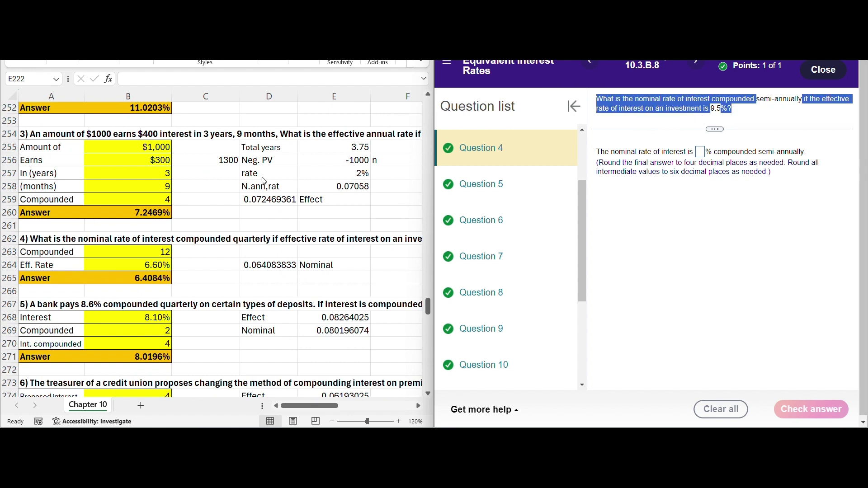
- In section 10.3 worksheet exercise 4, set the compounding frequency to 2 and the effective rate to 9.5%
{"action": "left_click", "coordinate": [153, 254]}
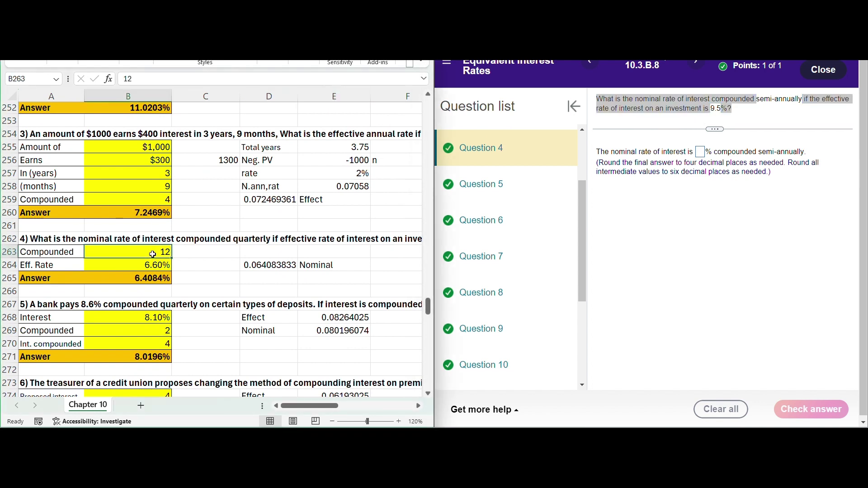
{"action": "type", "text": "2"}
{"action": "key", "text": "Return"}
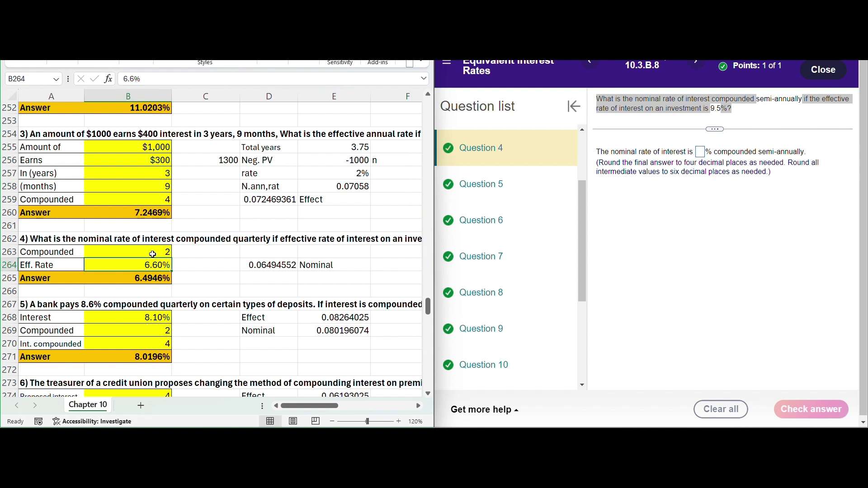
{"action": "type", "text": "9.5"}
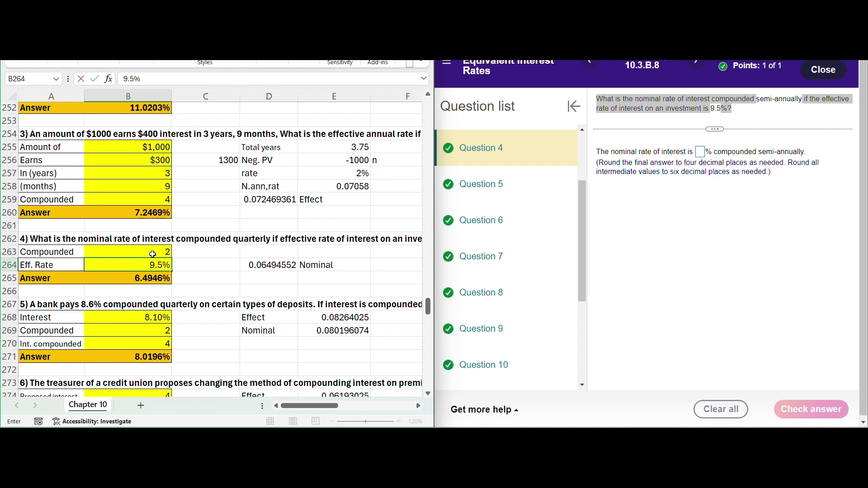
{"action": "key", "text": "Return"}
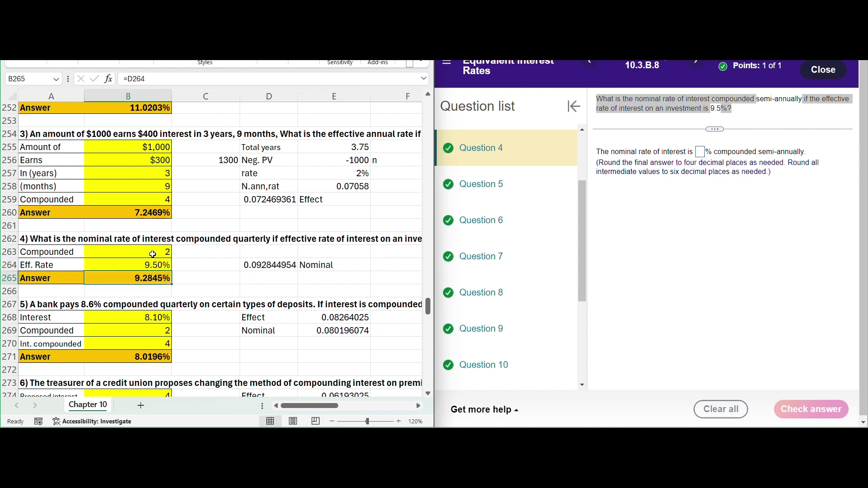
- Submit 9.2845% as the nominal rate for practice Question 4 and continue to the next question
{"action": "left_click", "coordinate": [701, 154]}
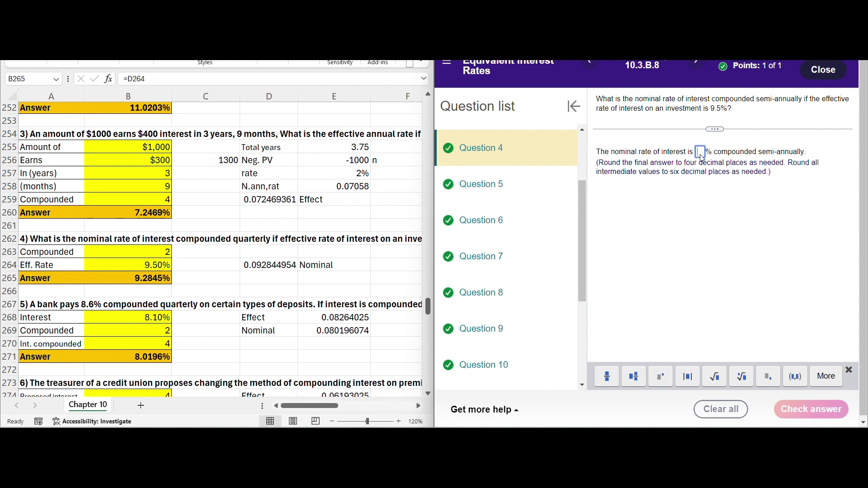
{"action": "type", "text": "9.2"}
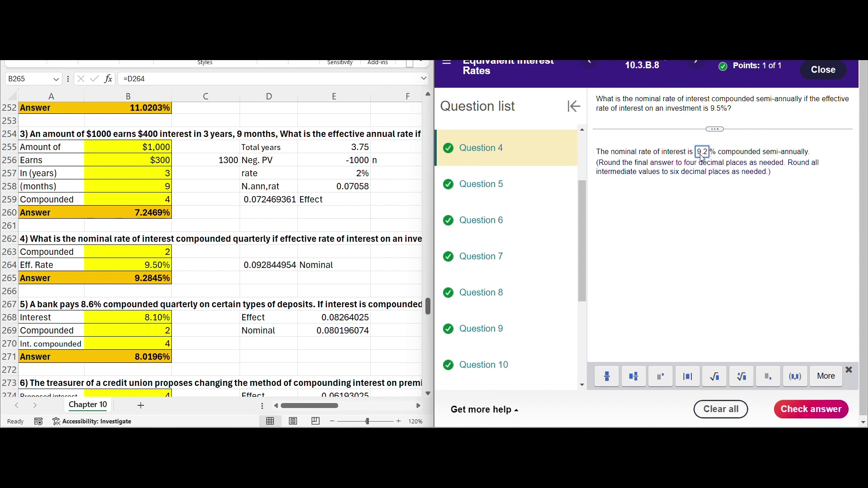
{"action": "type", "text": "845"}
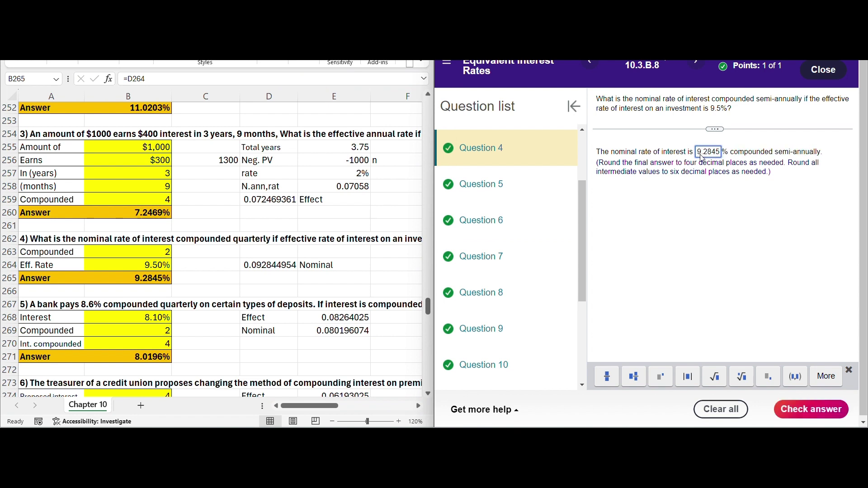
{"action": "key", "text": "Return"}
{"action": "left_click", "coordinate": [656, 253]}
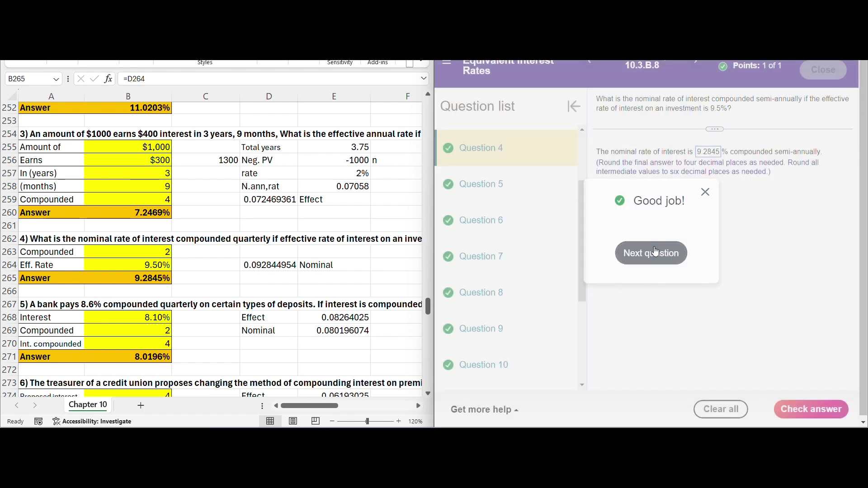
- Open practice Question 7 and highlight its wording to match it with worksheet exercise 7
{"action": "scroll", "coordinate": [212, 250], "scroll_direction": "down", "scroll_amount": 6}
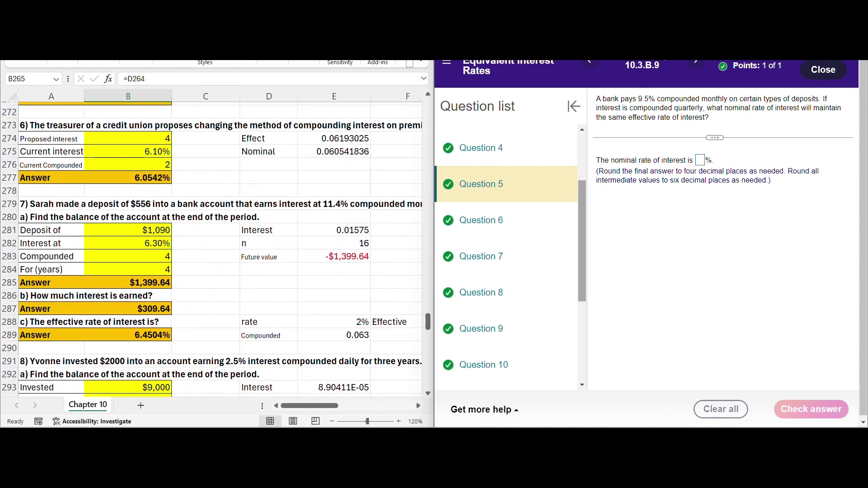
{"action": "left_click", "coordinate": [478, 256]}
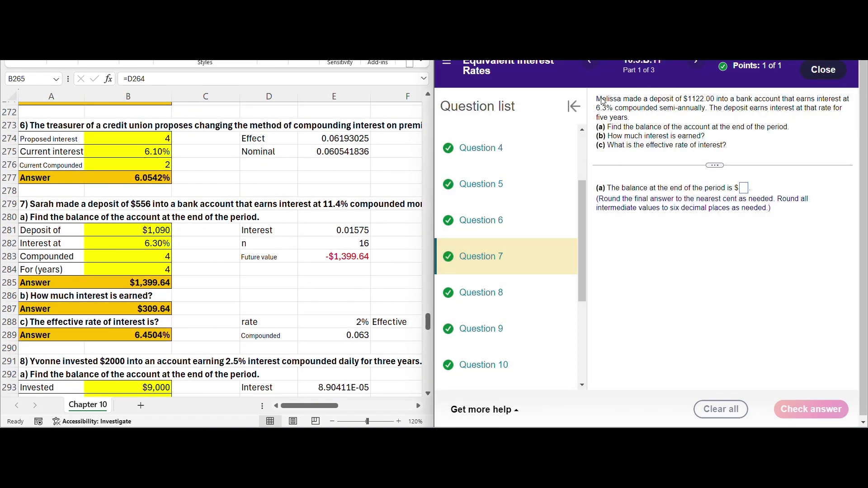
{"action": "left_click_drag", "start_coordinate": [625, 99], "coordinate": [726, 145]}
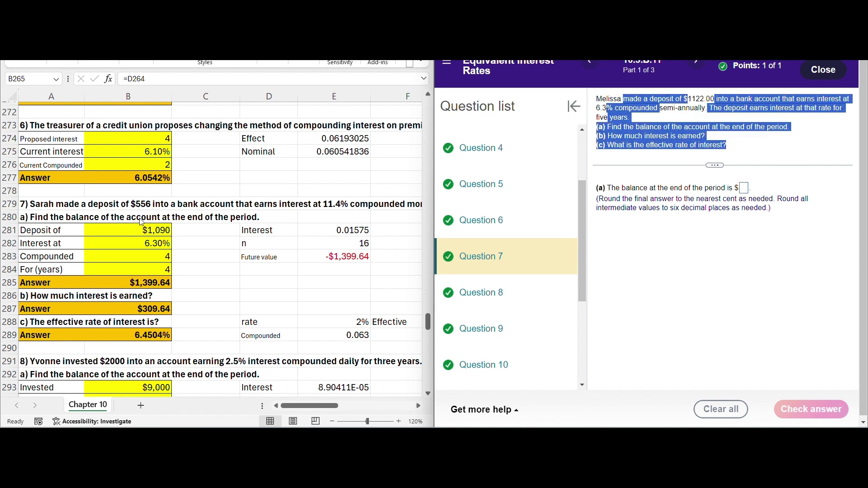
- In worksheet exercise 7 of section 10.3, set the deposit to 1122, the compounding frequency to 2 and the term to 5 years
{"action": "left_click", "coordinate": [145, 230]}
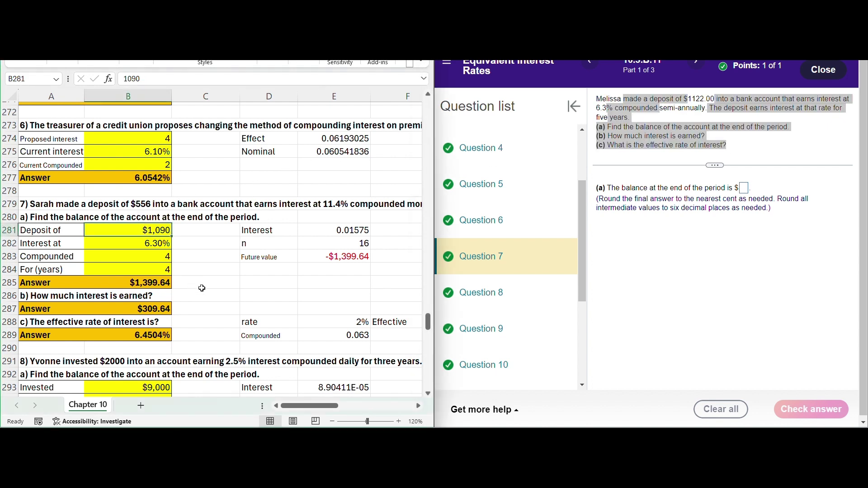
{"action": "type", "text": "1122"}
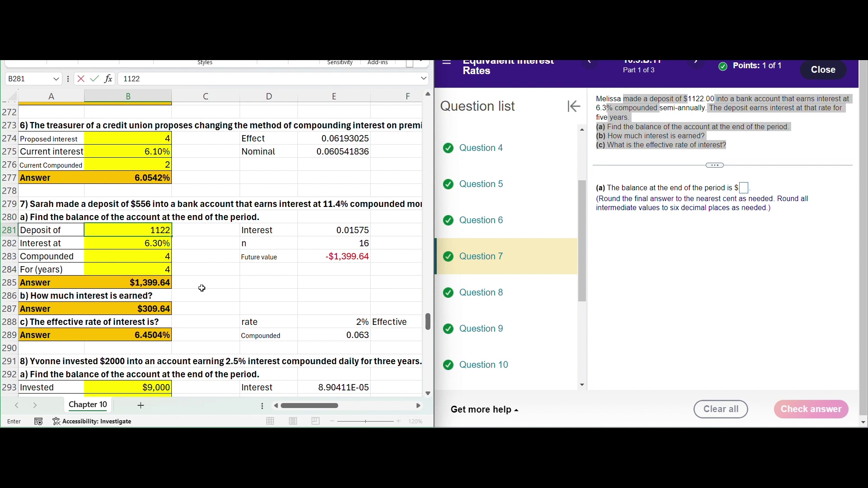
{"action": "key", "text": "Return"}
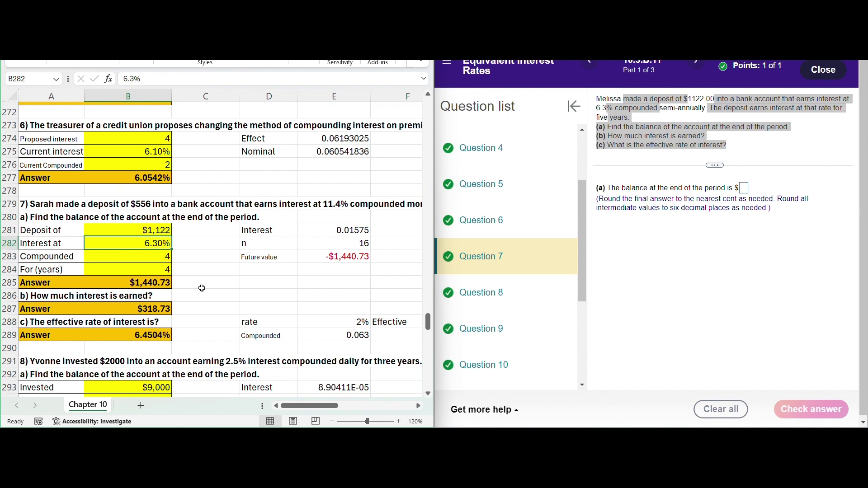
{"action": "key", "text": "Down"}
{"action": "type", "text": "2"}
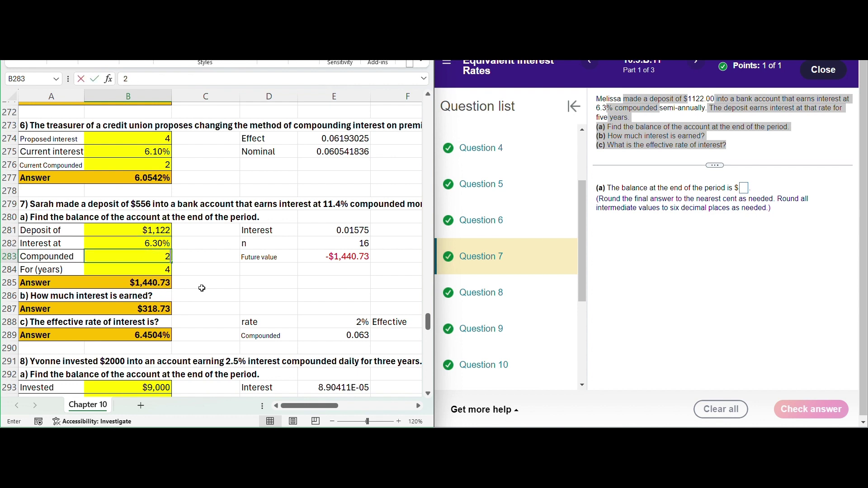
{"action": "key", "text": "Return"}
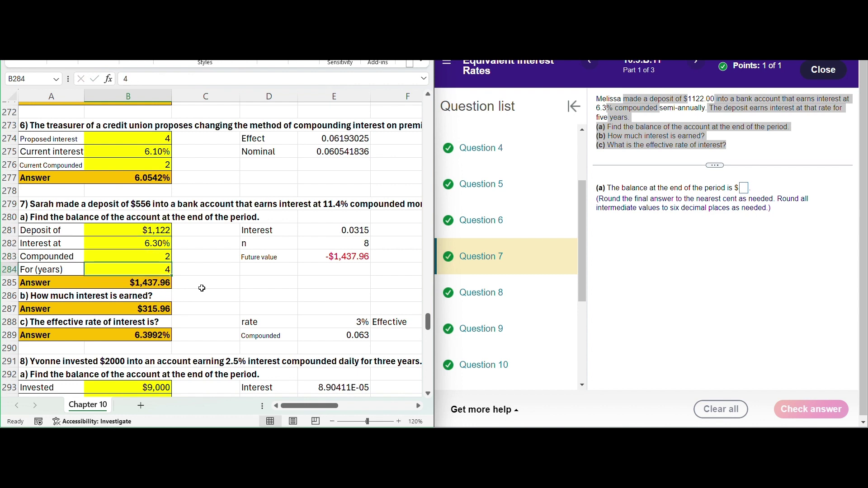
{"action": "type", "text": "5"}
{"action": "key", "text": "Return"}
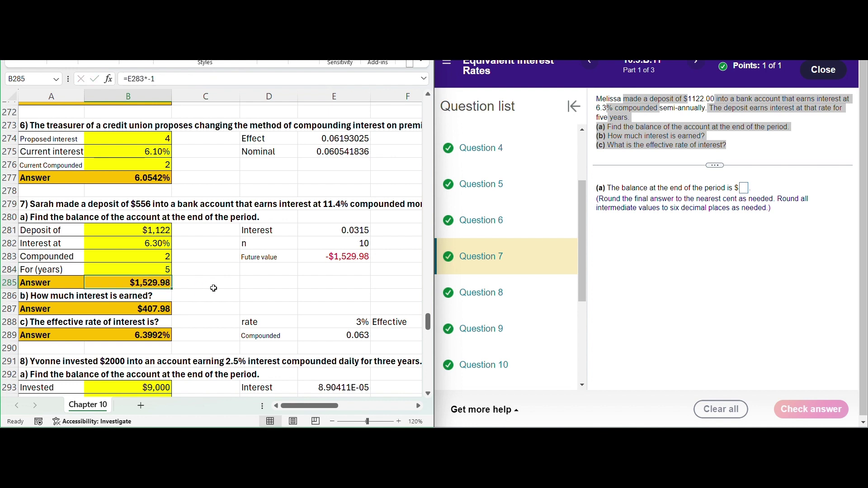
- Submit 1529.98 as the end-of-period balance for part (a) of Question 7 and continue to part (b)
{"action": "left_click", "coordinate": [744, 189]}
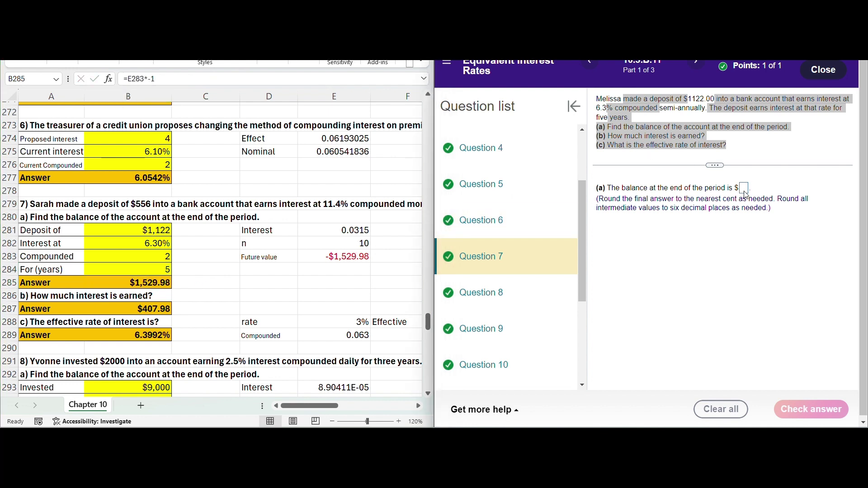
{"action": "type", "text": "1"}
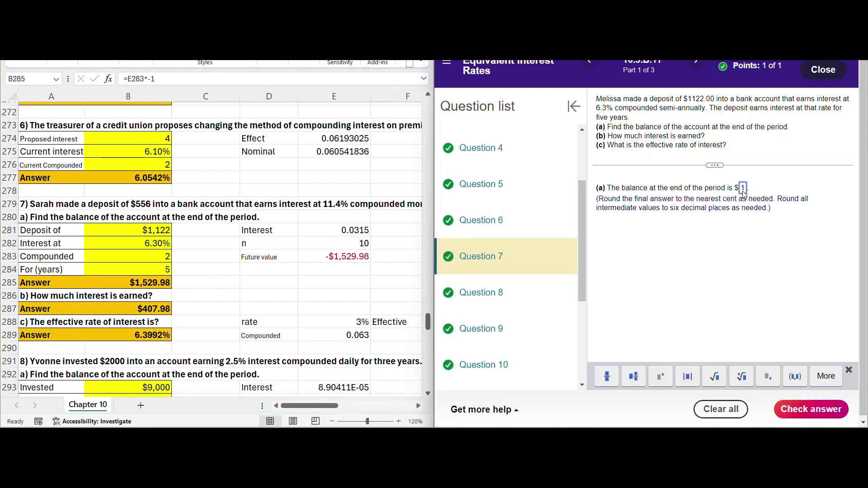
{"action": "type", "text": "529.98"}
{"action": "key", "text": "Return"}
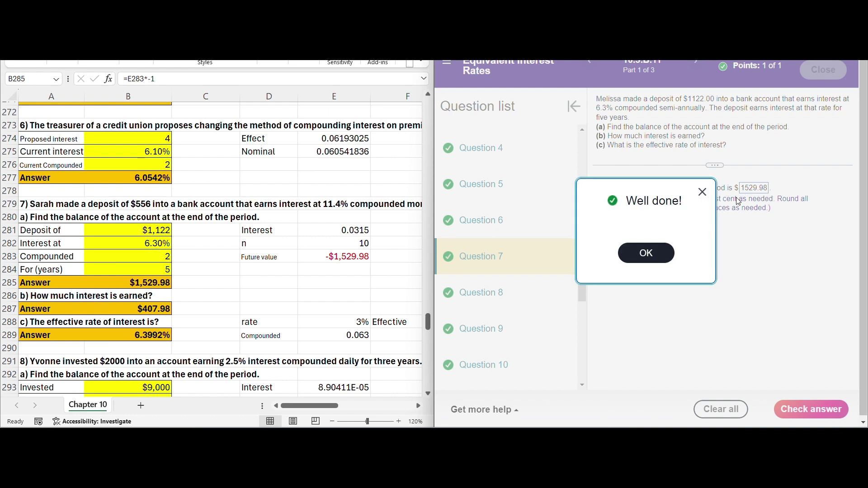
{"action": "left_click", "coordinate": [663, 256]}
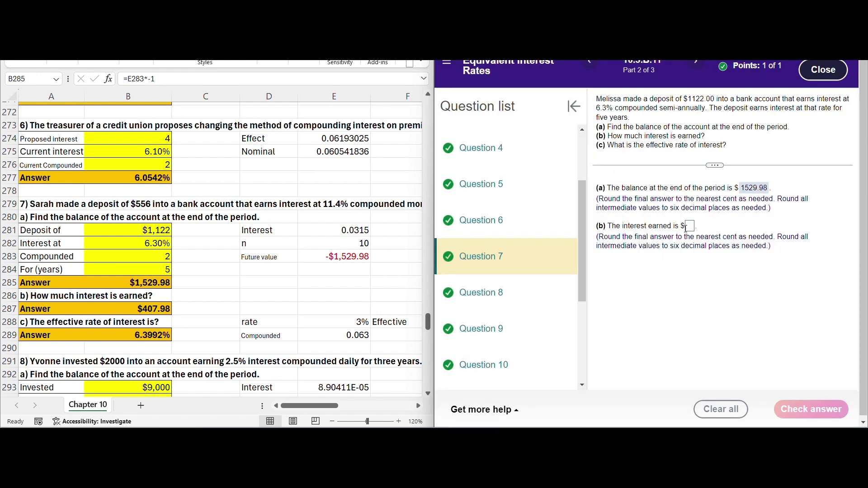
- Submit 407.98 as the interest earned for part (b) of Question 7 and continue to part (c)
{"action": "left_click", "coordinate": [690, 226]}
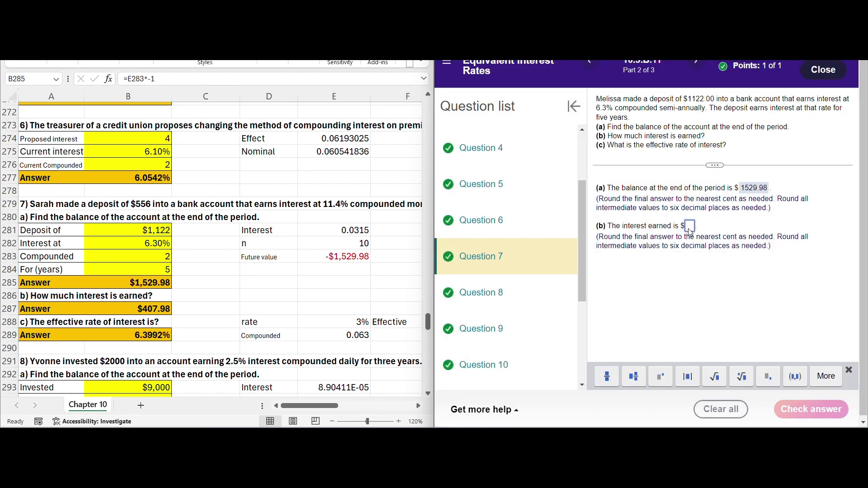
{"action": "type", "text": "407"}
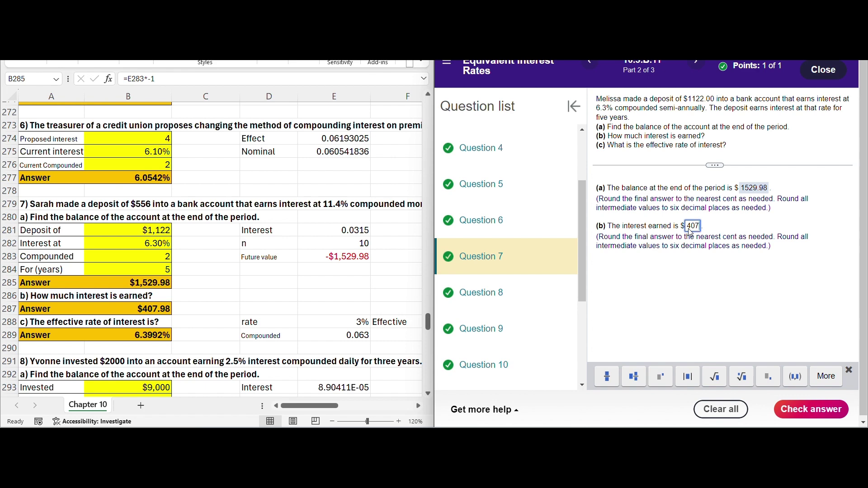
{"action": "type", "text": ".98"}
{"action": "key", "text": "Return"}
{"action": "left_click", "coordinate": [658, 253]}
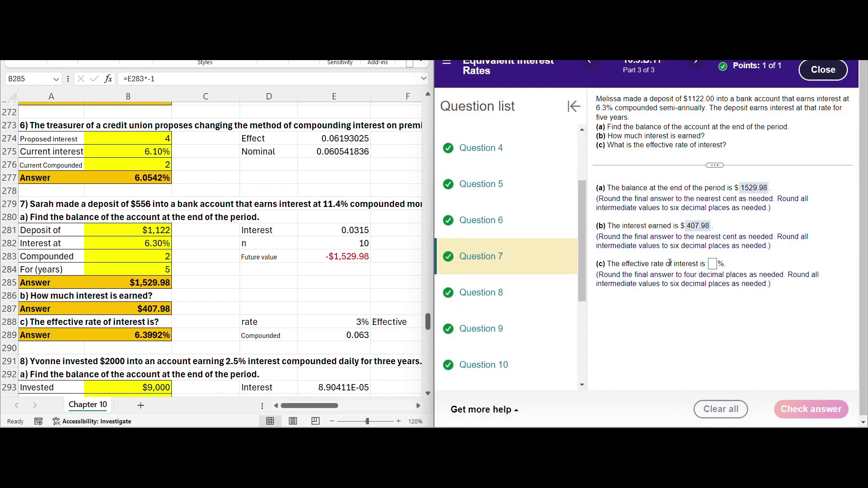
- Submit 6.3992% as the effective rate for part (c) of Question 7 and continue to the next question
{"action": "left_click", "coordinate": [713, 265]}
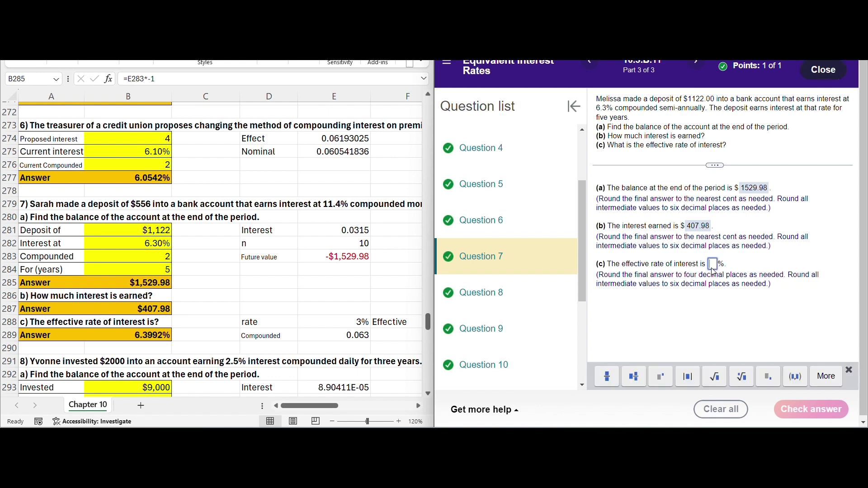
{"action": "type", "text": "6"}
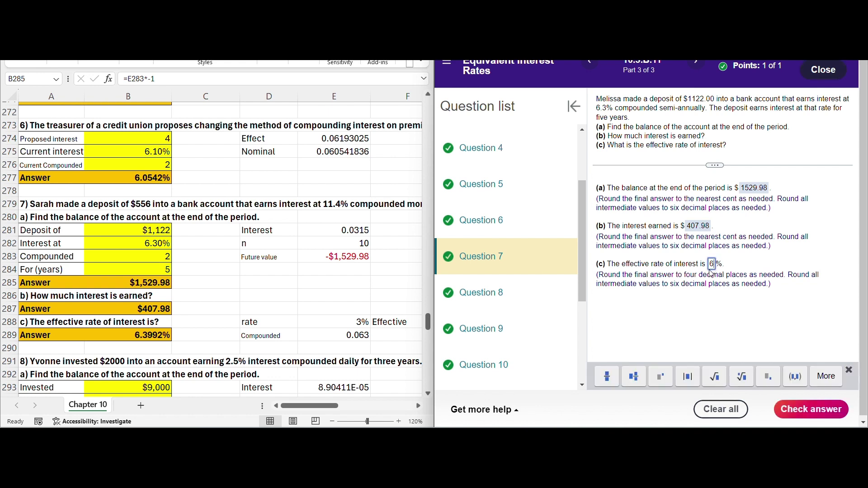
{"action": "type", "text": ".3992"}
{"action": "key", "text": "Return"}
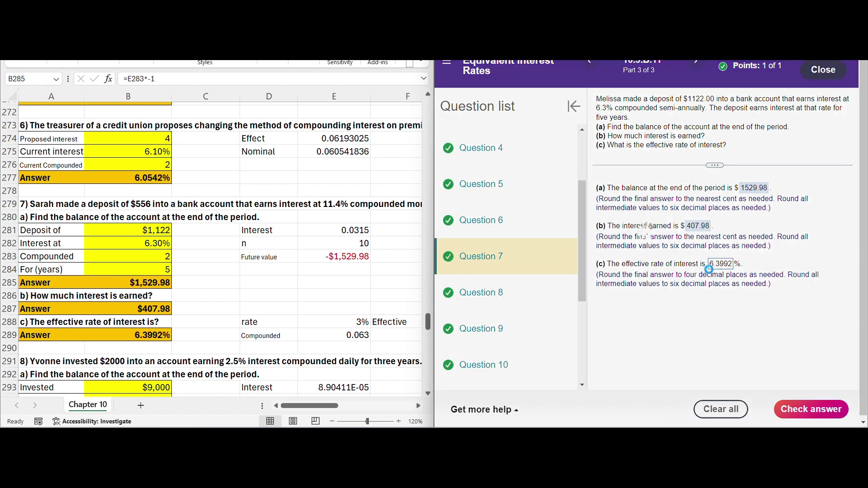
{"action": "left_click", "coordinate": [672, 254]}
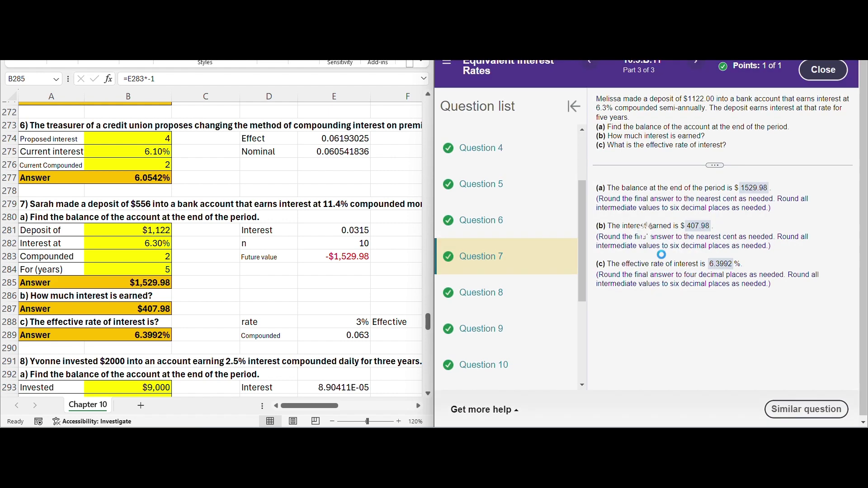
- Open practice Question 13 and highlight its four parts to match them with worksheet exercise 13
{"action": "scroll", "coordinate": [211, 249], "scroll_direction": "down", "scroll_amount": 3}
{"action": "scroll", "coordinate": [211, 250], "scroll_direction": "down", "scroll_amount": 6}
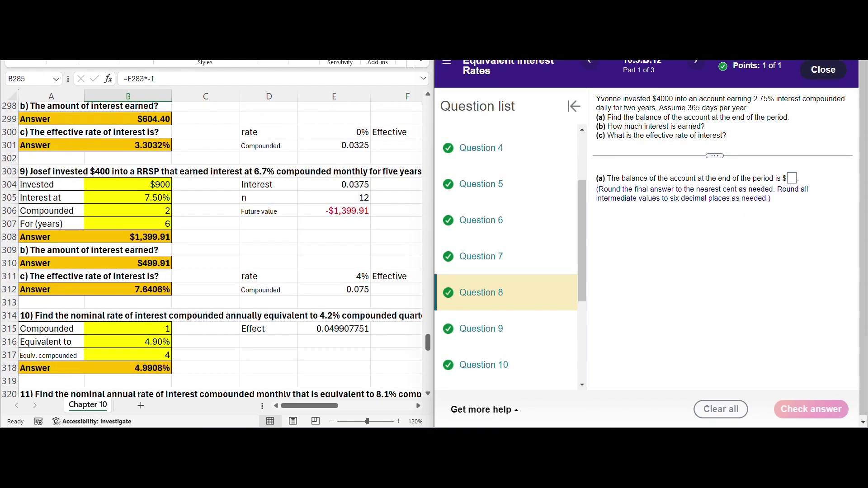
{"action": "scroll", "coordinate": [507, 258], "scroll_direction": "down", "scroll_amount": 4}
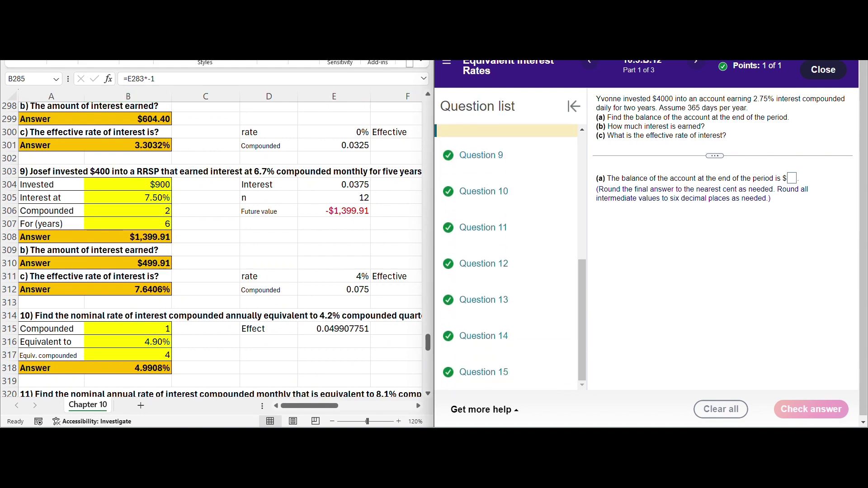
{"action": "scroll", "coordinate": [211, 250], "scroll_direction": "down", "scroll_amount": 5}
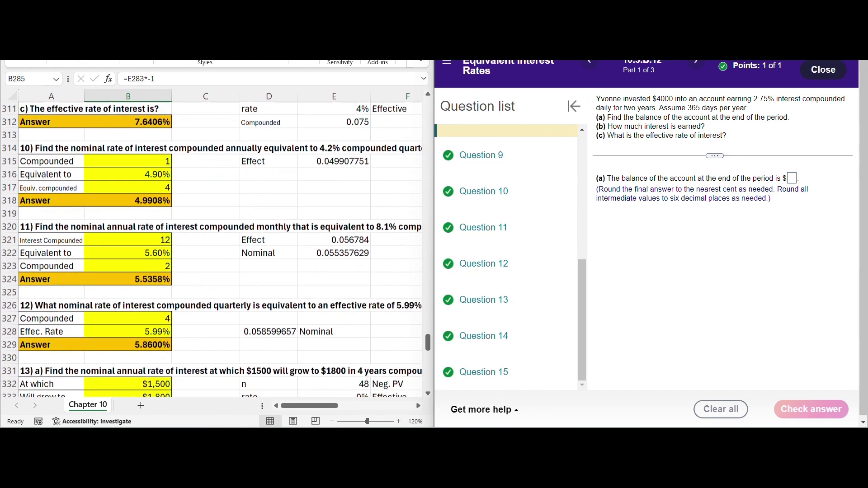
{"action": "scroll", "coordinate": [211, 250], "scroll_direction": "down", "scroll_amount": 4}
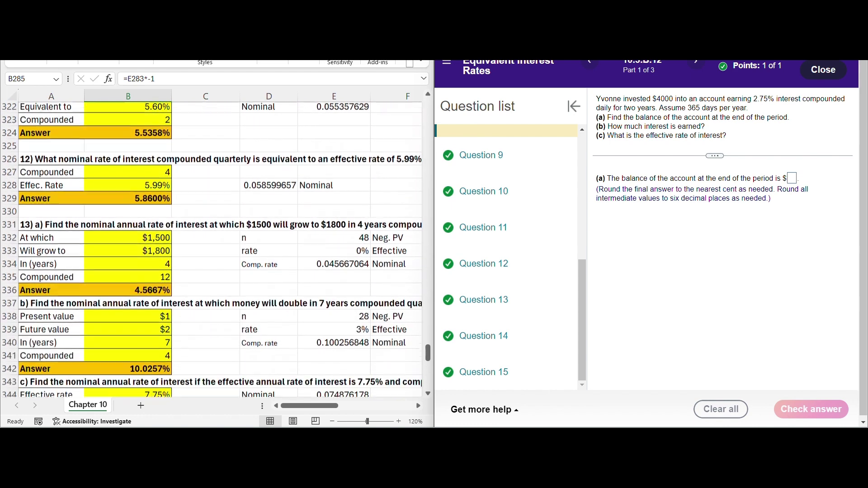
{"action": "left_click", "coordinate": [483, 300]}
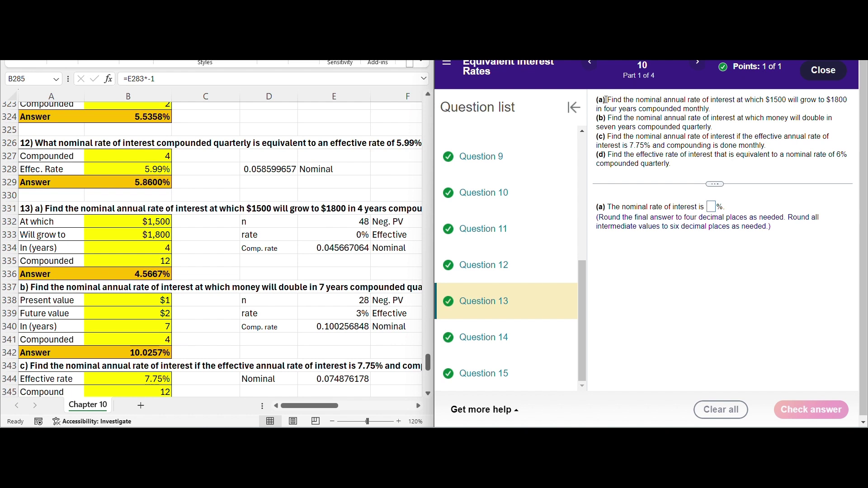
{"action": "left_click_drag", "start_coordinate": [607, 99], "coordinate": [715, 173]}
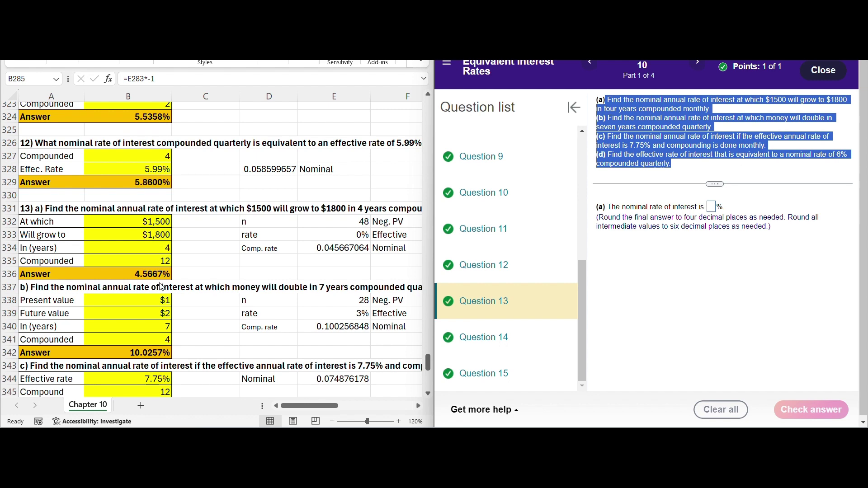
- Submit 4.5667% as the nominal rate for part (a) of Question 13 and continue to part (b)
{"action": "left_click", "coordinate": [711, 208]}
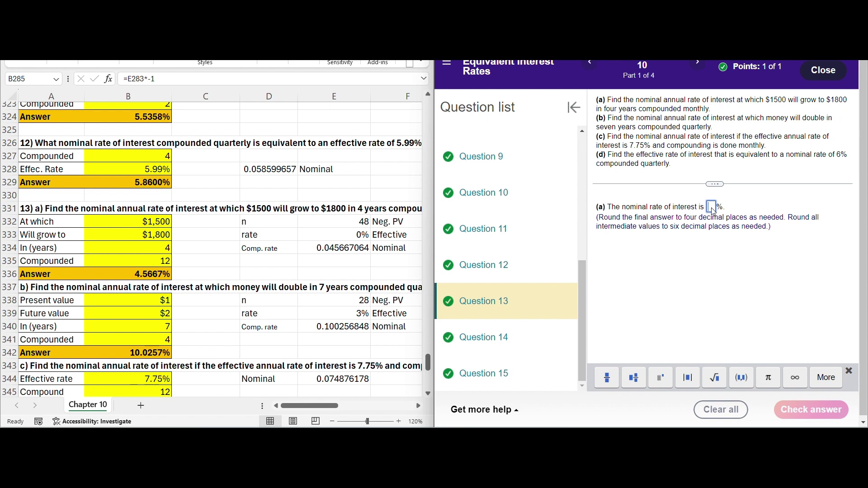
{"action": "type", "text": "4"}
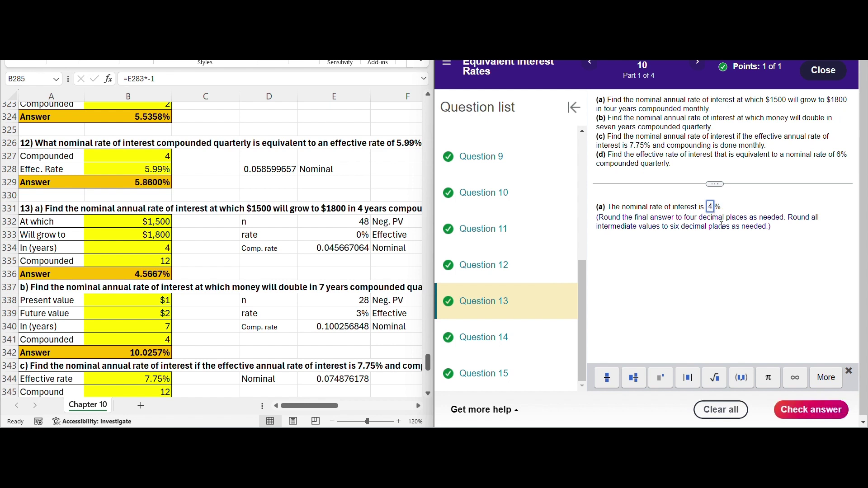
{"action": "type", "text": ".5667"}
{"action": "key", "text": "Return"}
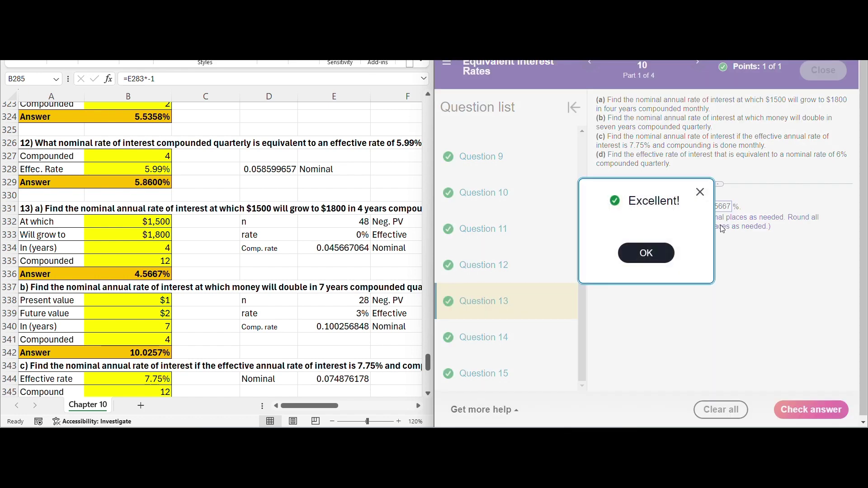
{"action": "left_click", "coordinate": [664, 253]}
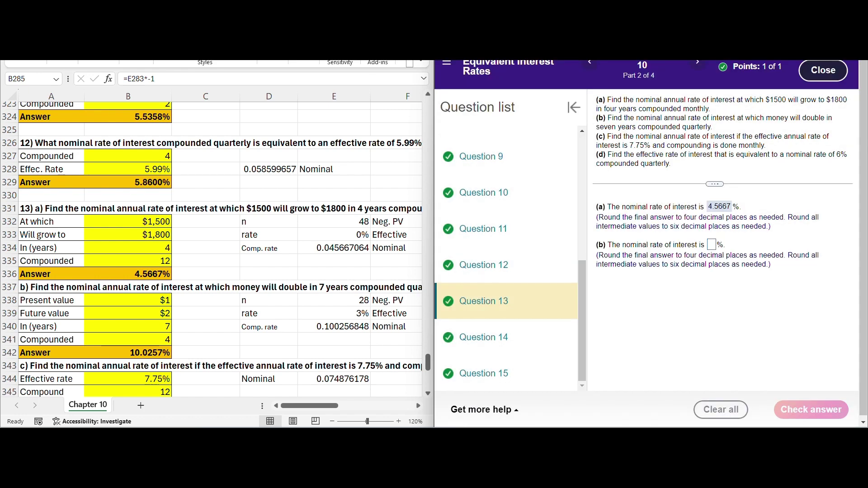
- Maximize the Excel workbook and review the remaining section 10.3 exercises through exercise 15
{"action": "key", "text": "super+Down"}
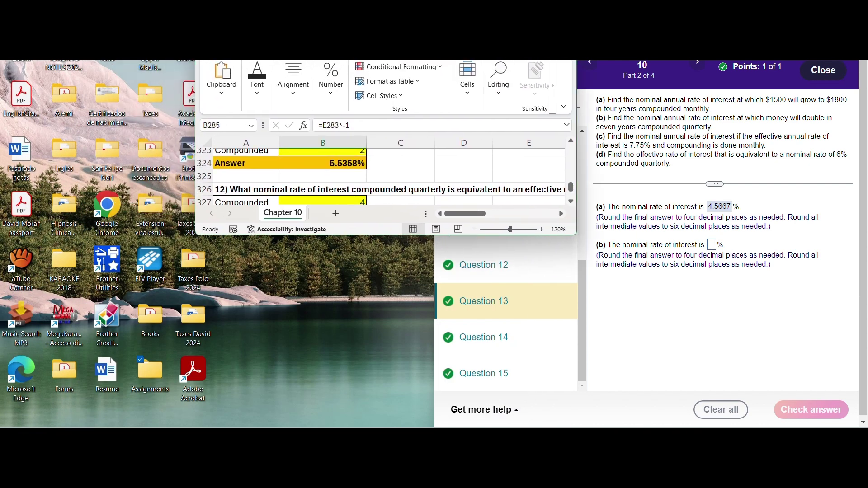
{"action": "key", "text": "super+Up"}
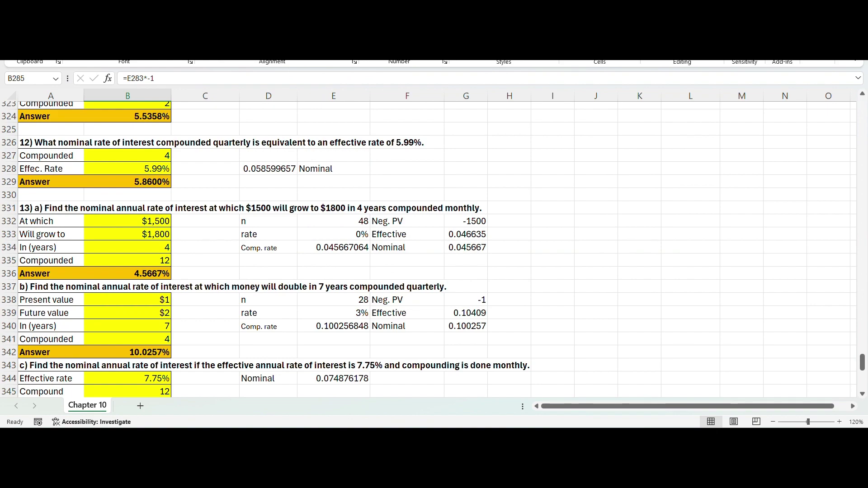
{"action": "scroll", "coordinate": [429, 249], "scroll_direction": "down", "scroll_amount": 7}
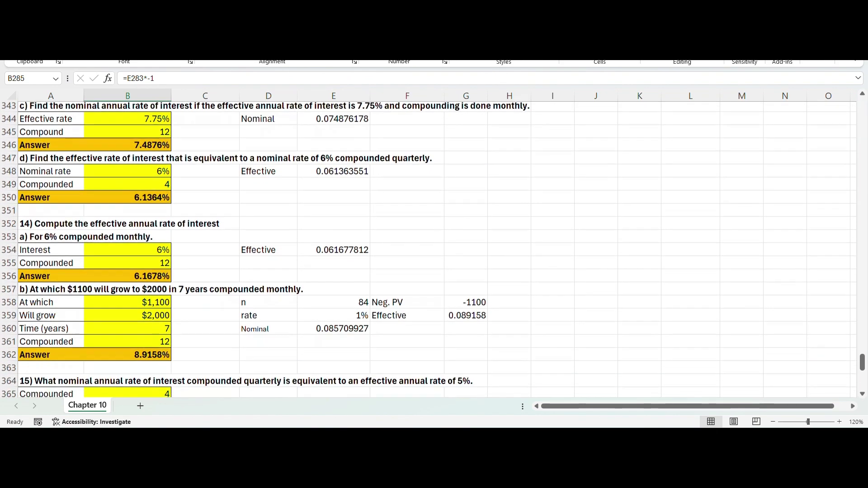
{"action": "scroll", "coordinate": [428, 249], "scroll_direction": "down", "scroll_amount": 5}
{"action": "scroll", "coordinate": [428, 249], "scroll_direction": "up", "scroll_amount": 2}
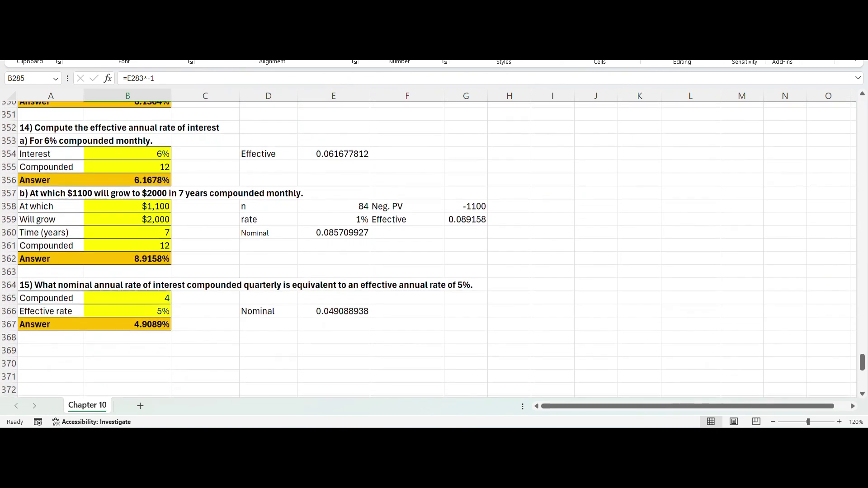
{"action": "scroll", "coordinate": [429, 248], "scroll_direction": "up", "scroll_amount": 1}
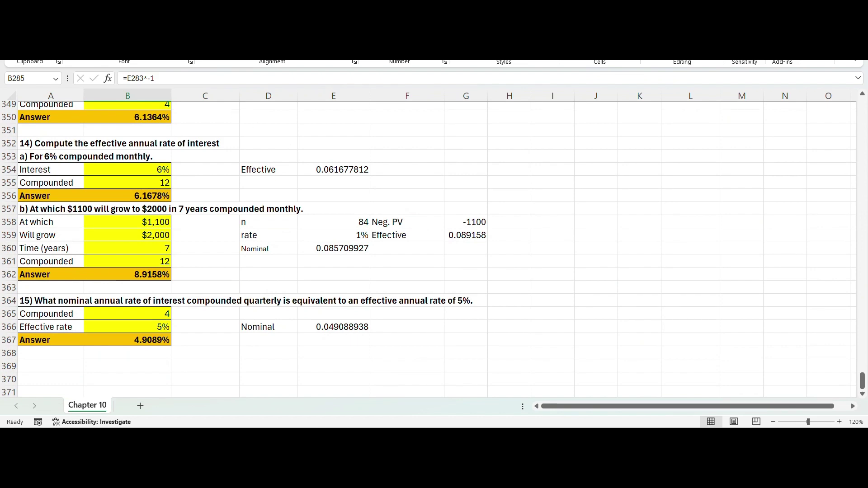